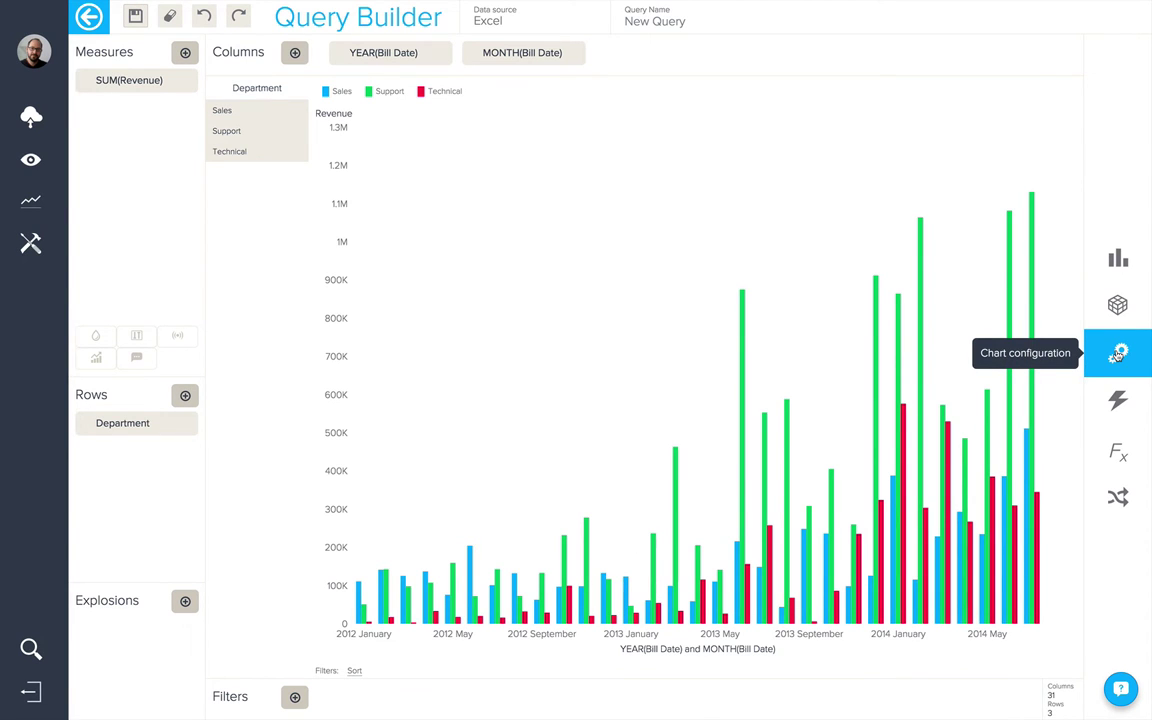
Step: Set the chart's Show grid to Horizontal and enable Stacked for the department columns
click(1117, 355)
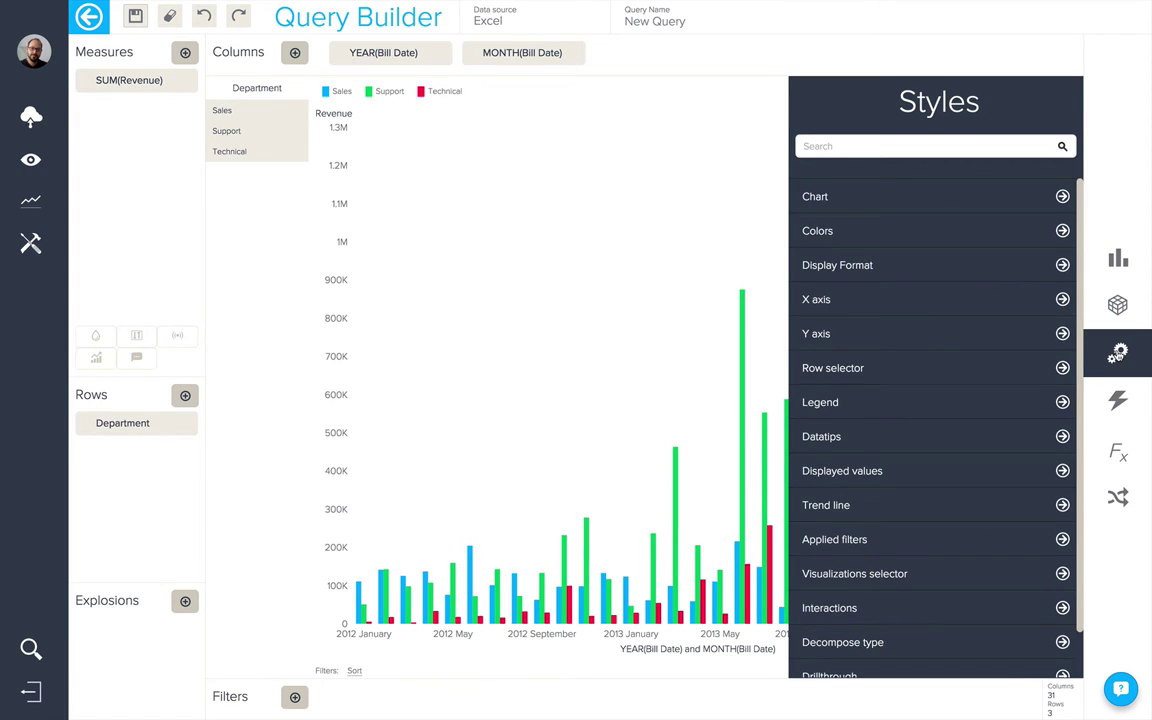
click(941, 198)
click(988, 136)
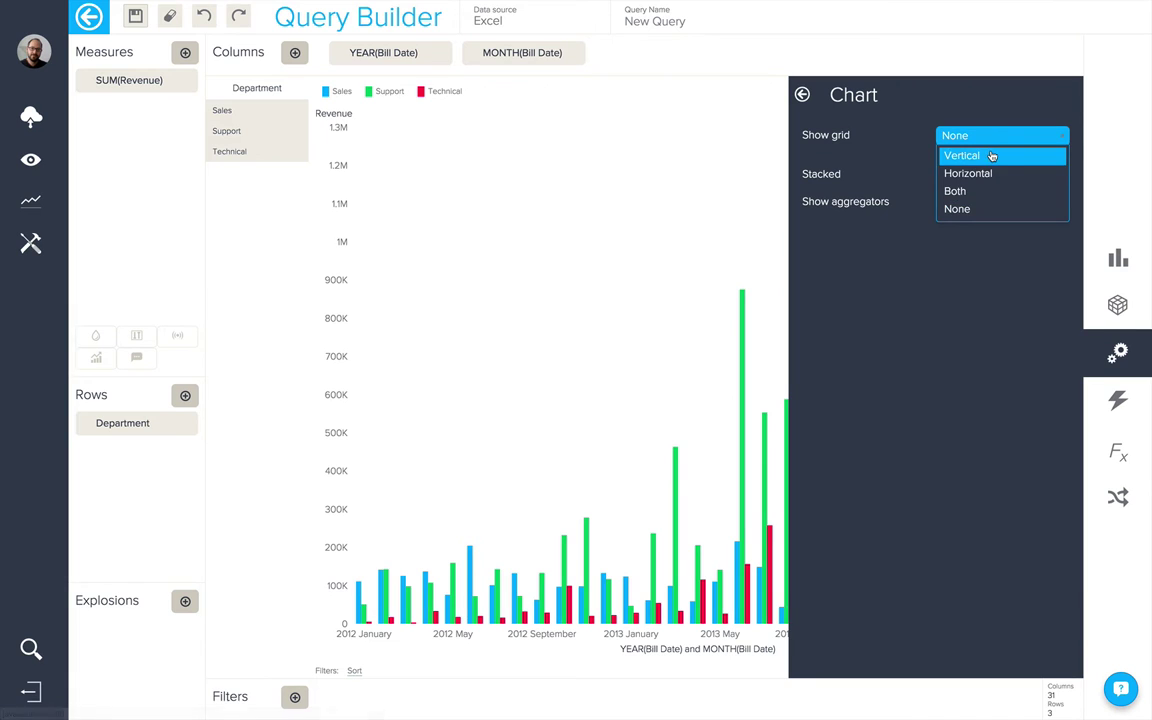
click(990, 173)
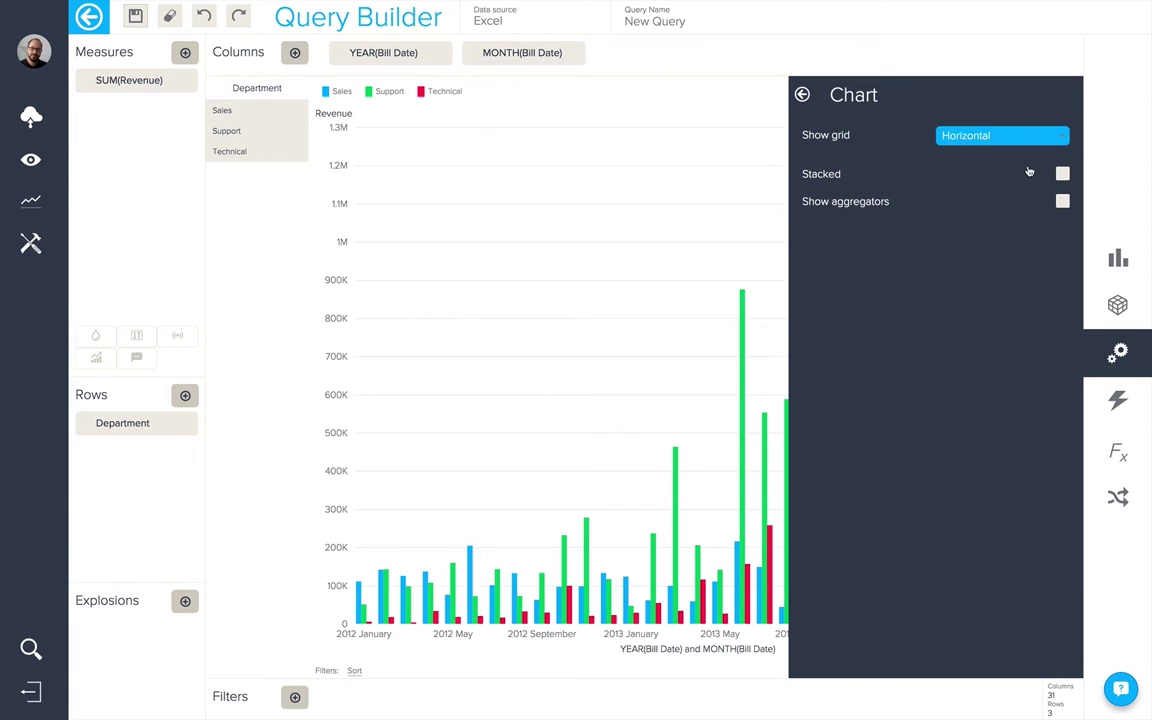
click(1063, 175)
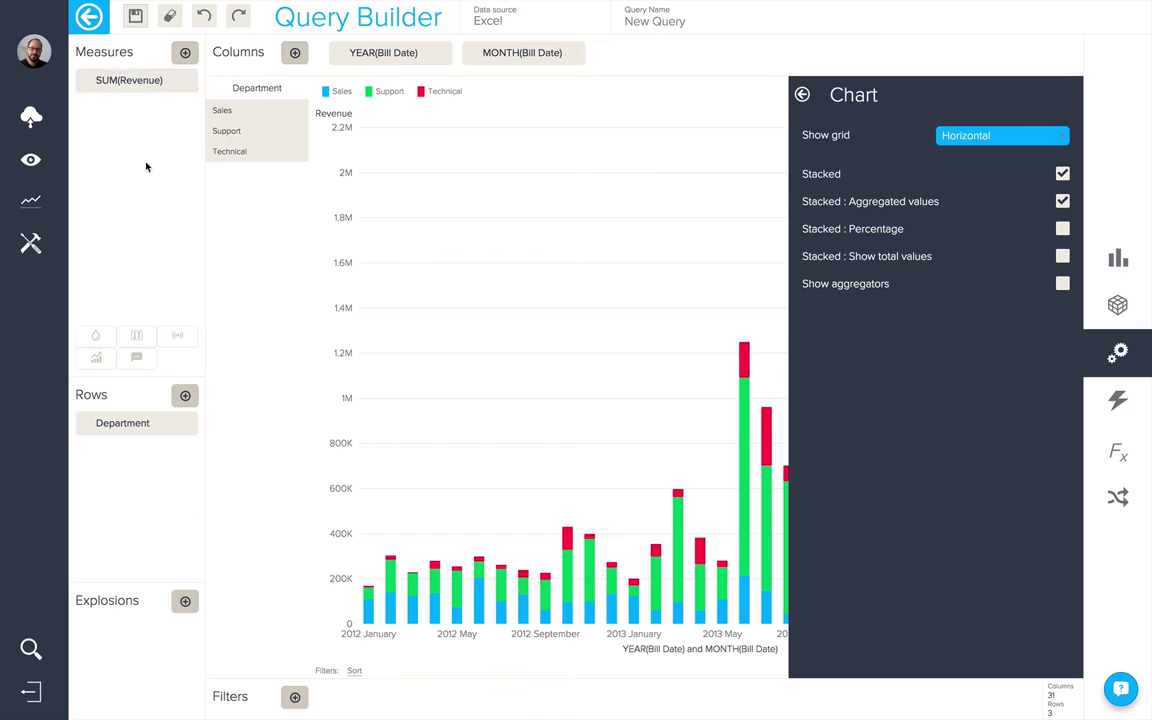
Step: Inspect the Sales series colour picker without changing the colour, then view the full chart
click(803, 95)
click(872, 227)
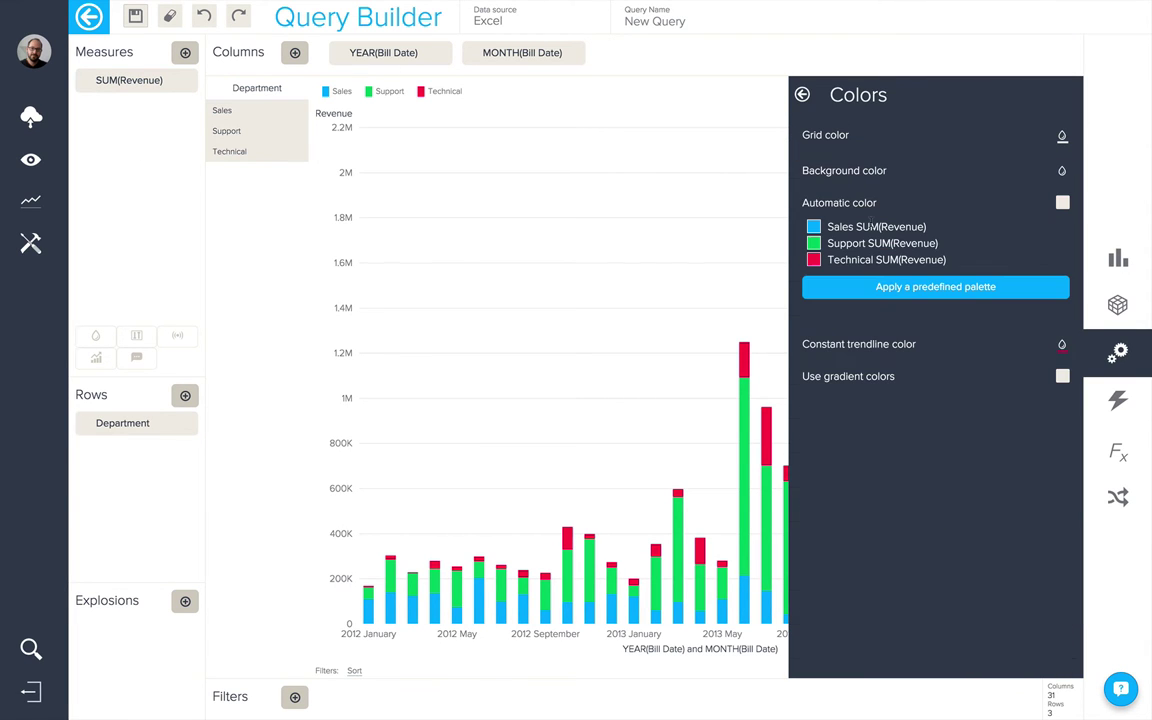
click(813, 227)
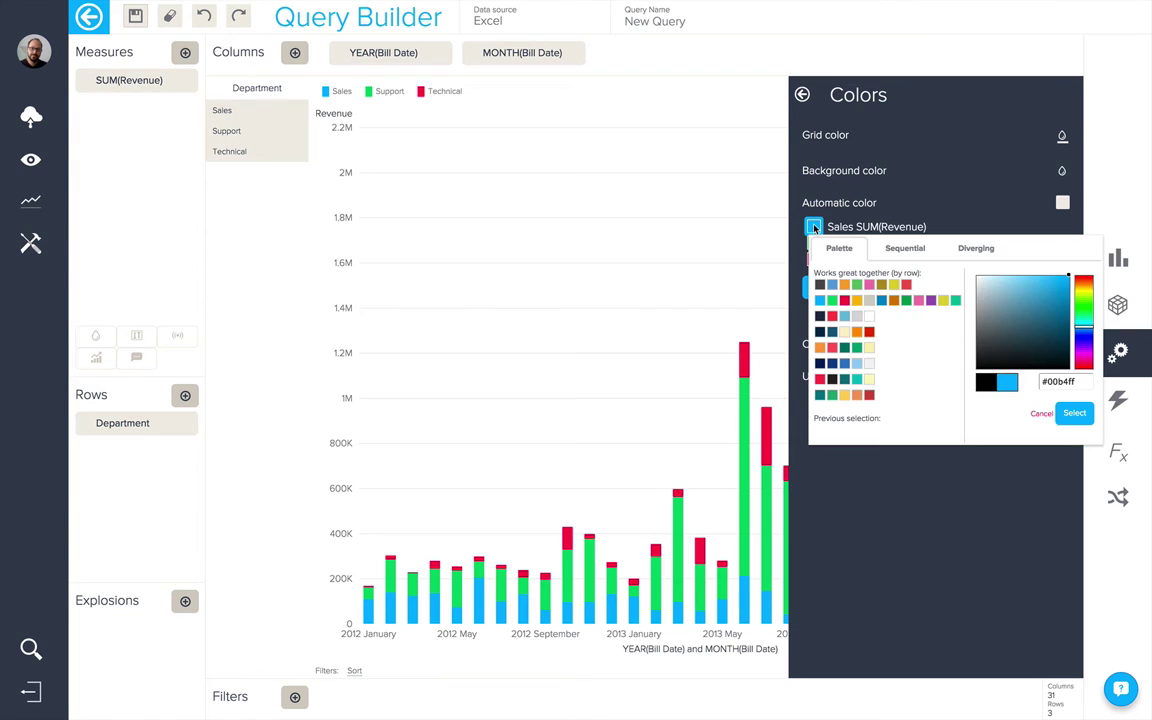
click(1040, 412)
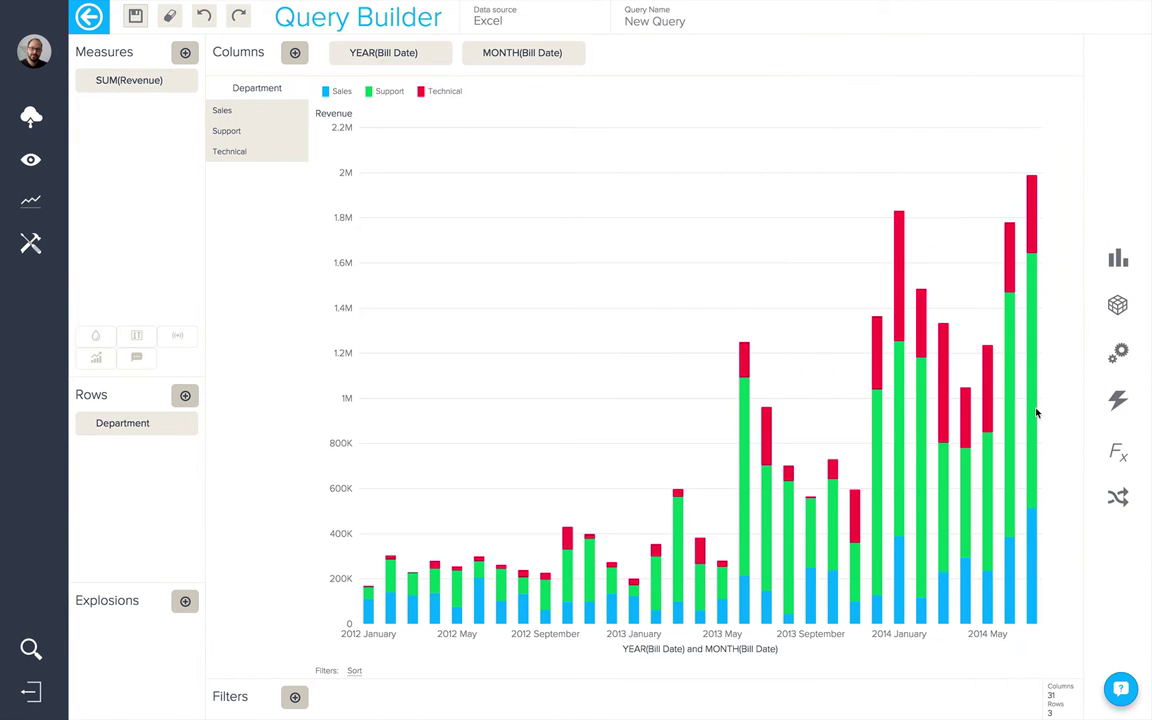
Step: Browse the predefined colour palettes without applying one, then return to the style settings list
click(1113, 358)
click(933, 232)
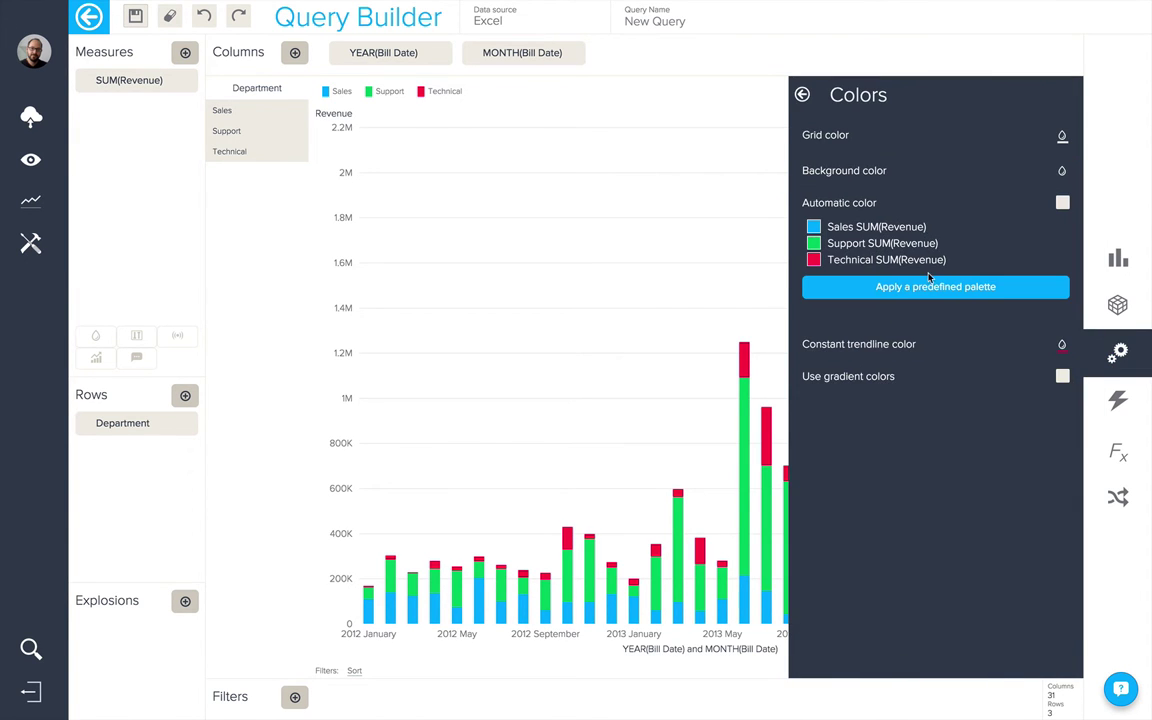
click(928, 288)
scroll(915, 345, down, 3)
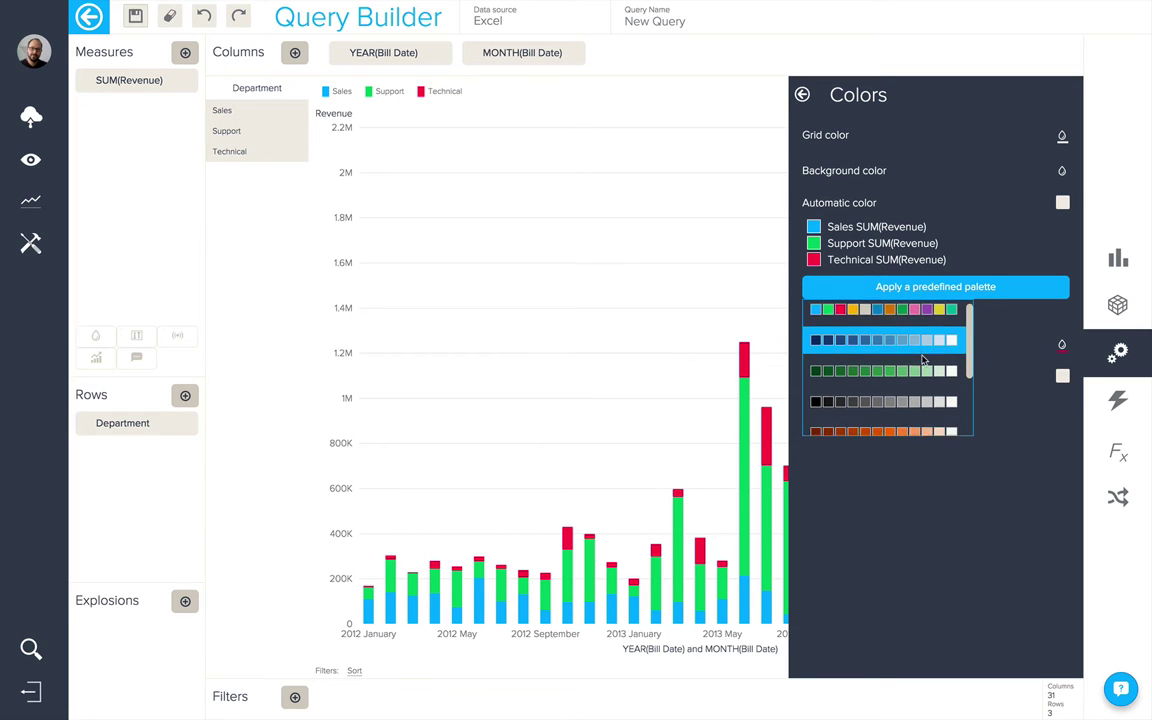
scroll(922, 361, up, 3)
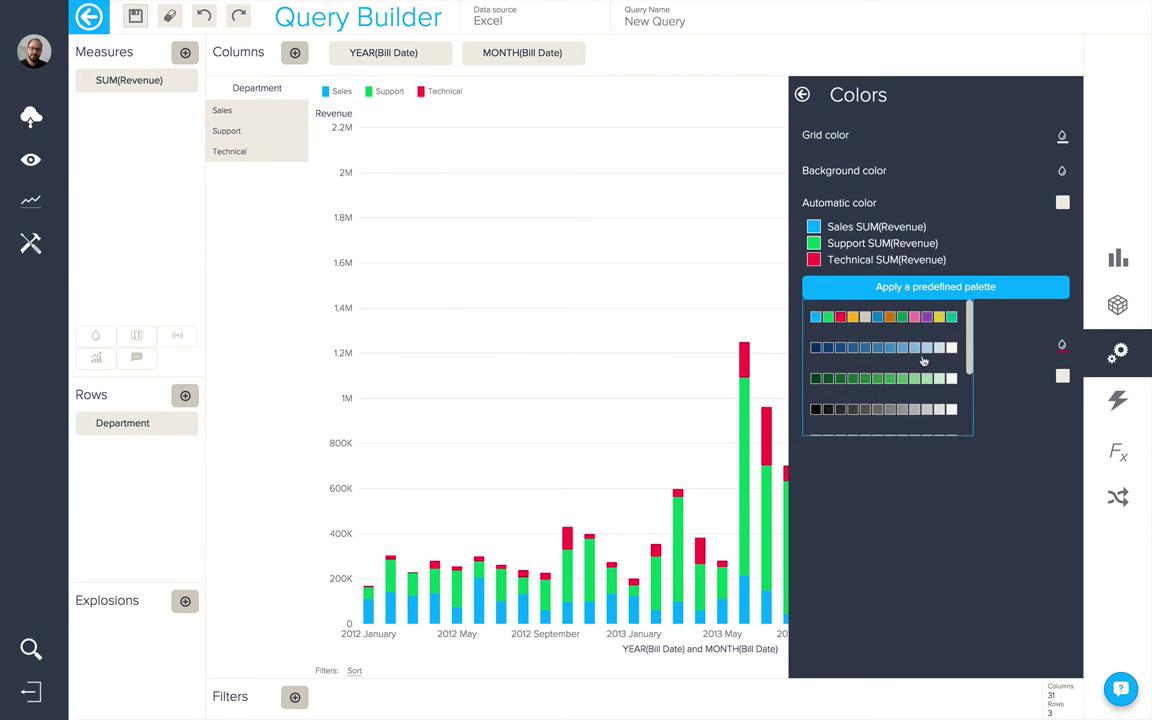
click(802, 94)
Step: Switch the SUM(Revenue) display format from Standard to Custom and review the X axis settings
click(900, 265)
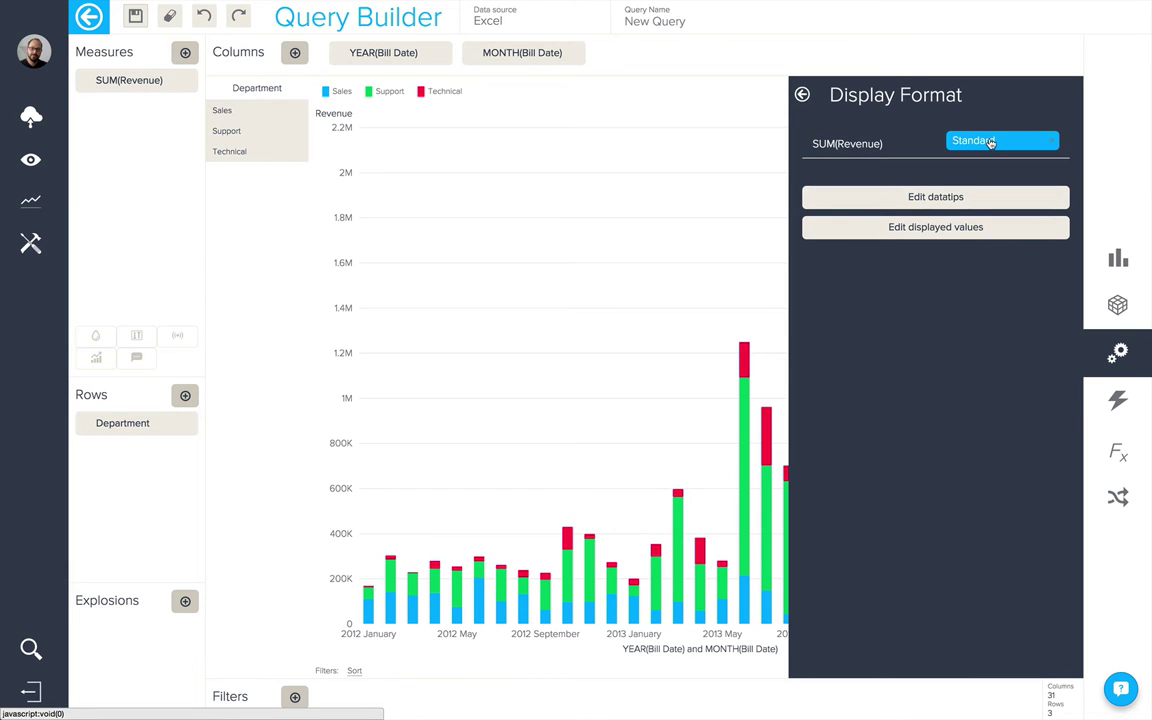
click(990, 142)
click(1015, 249)
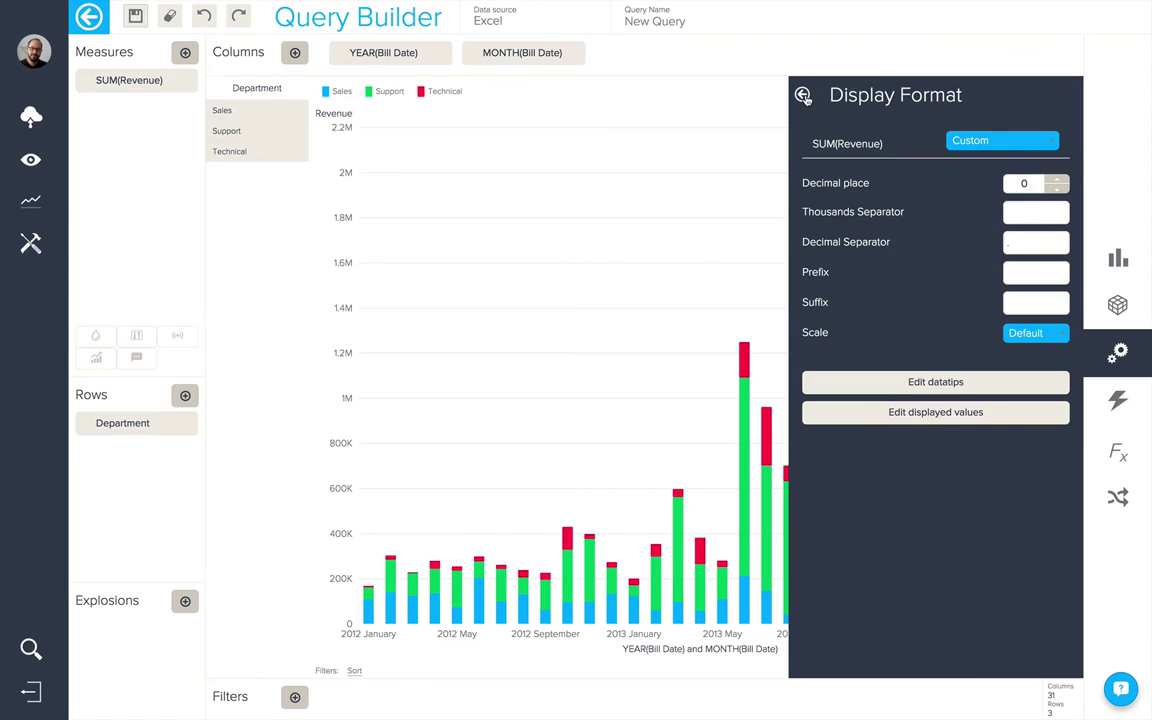
click(803, 93)
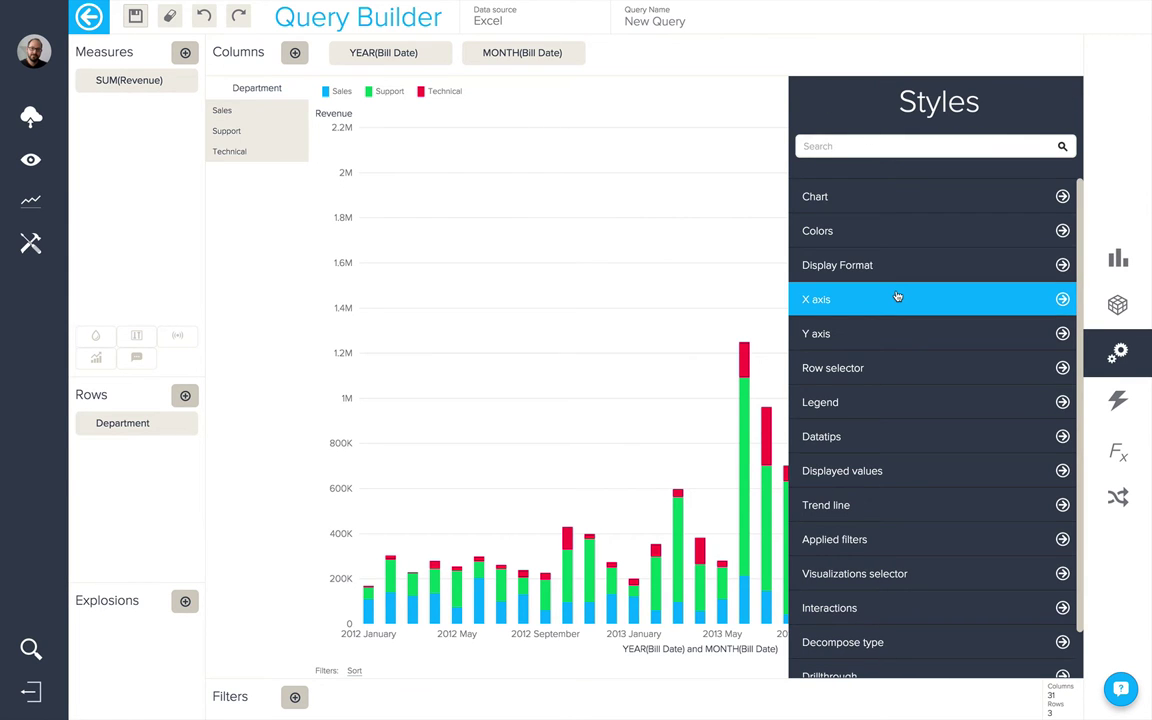
click(897, 297)
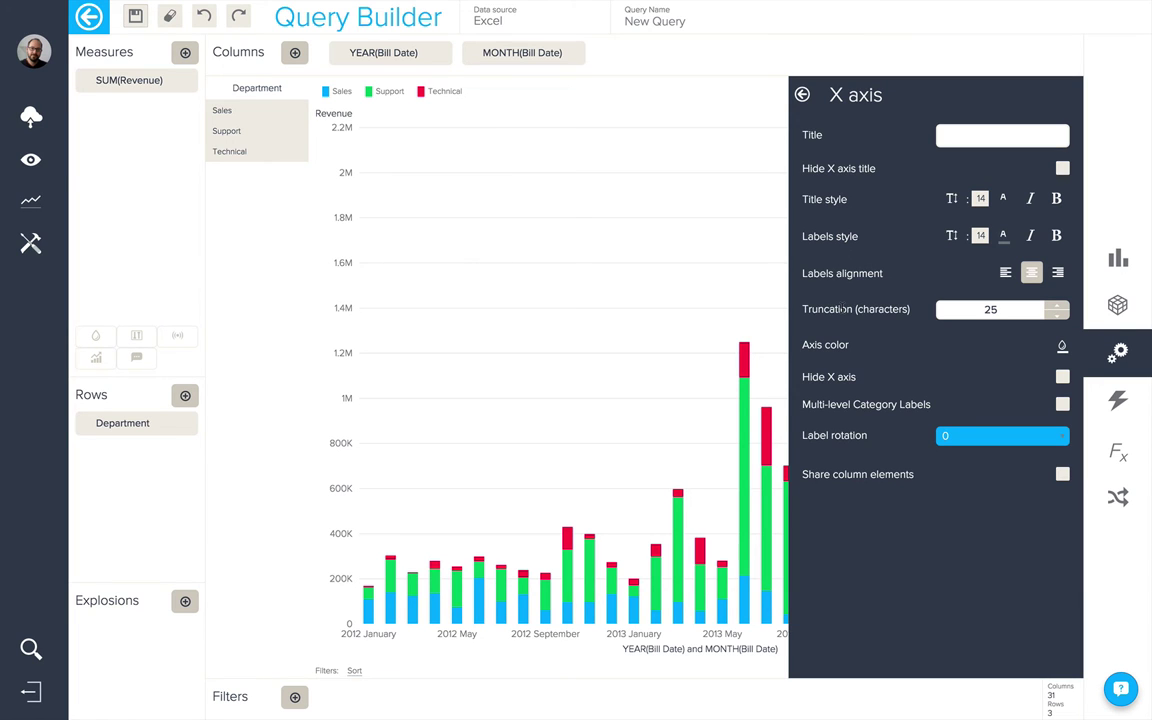
click(802, 94)
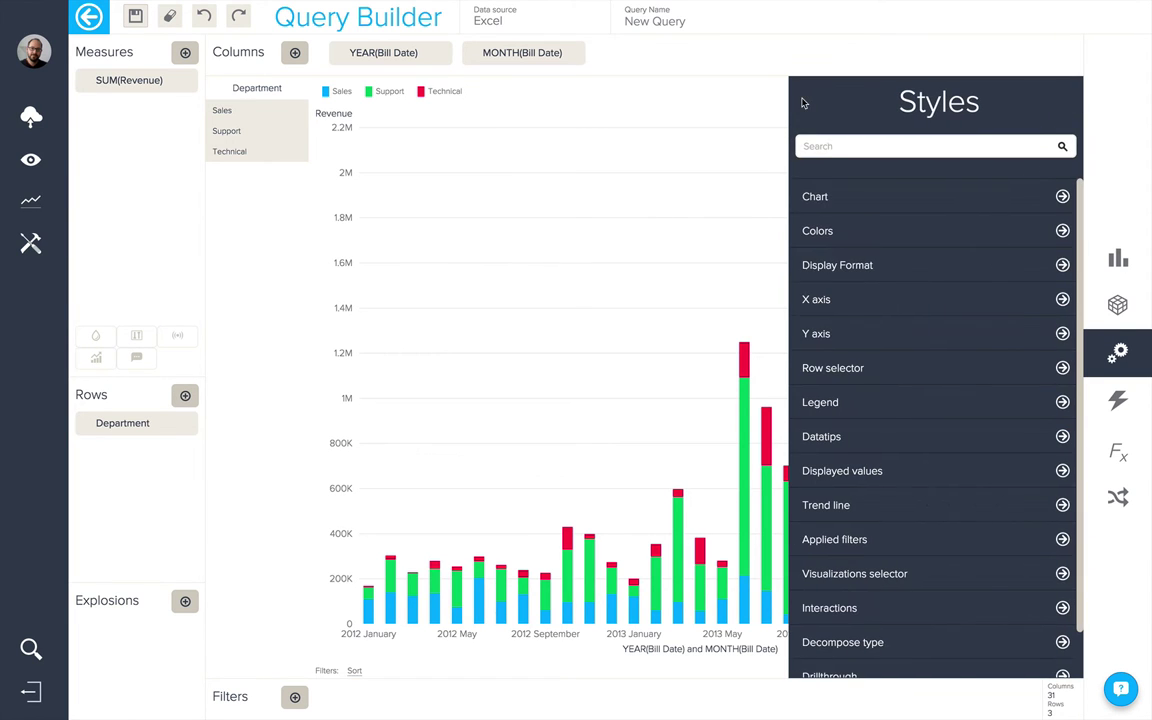
Step: Check the Row selector's Selected position options unchanged, then bring up the Legend settings
click(855, 367)
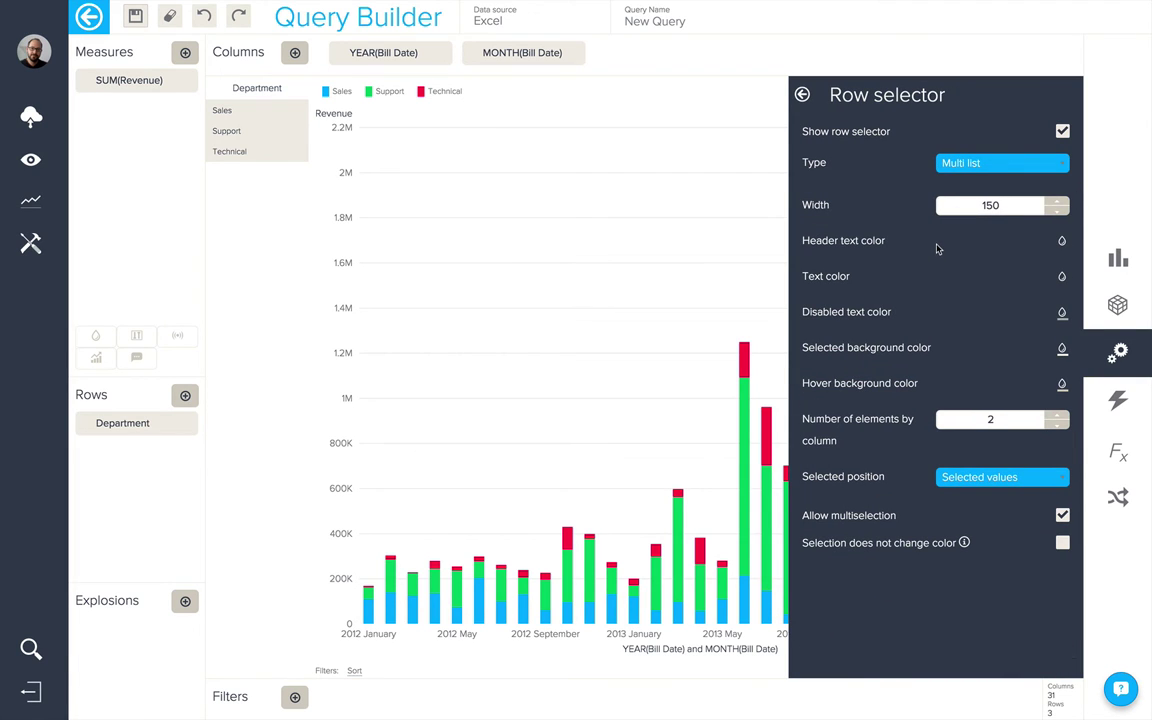
click(970, 478)
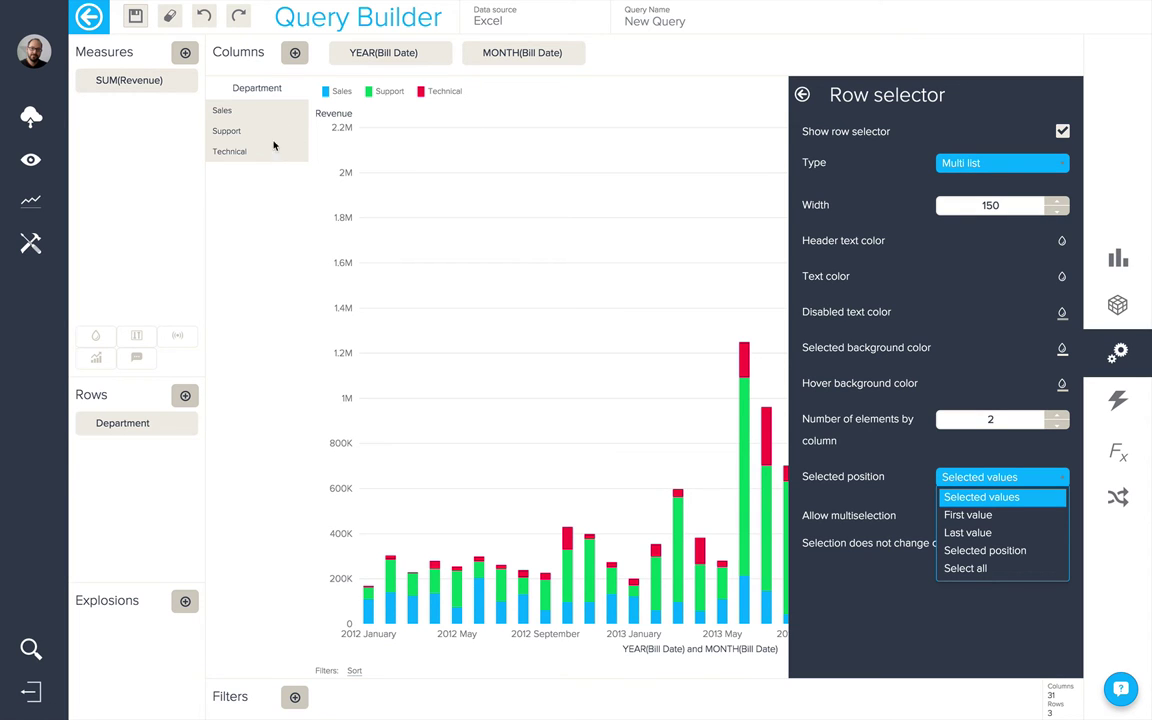
click(801, 96)
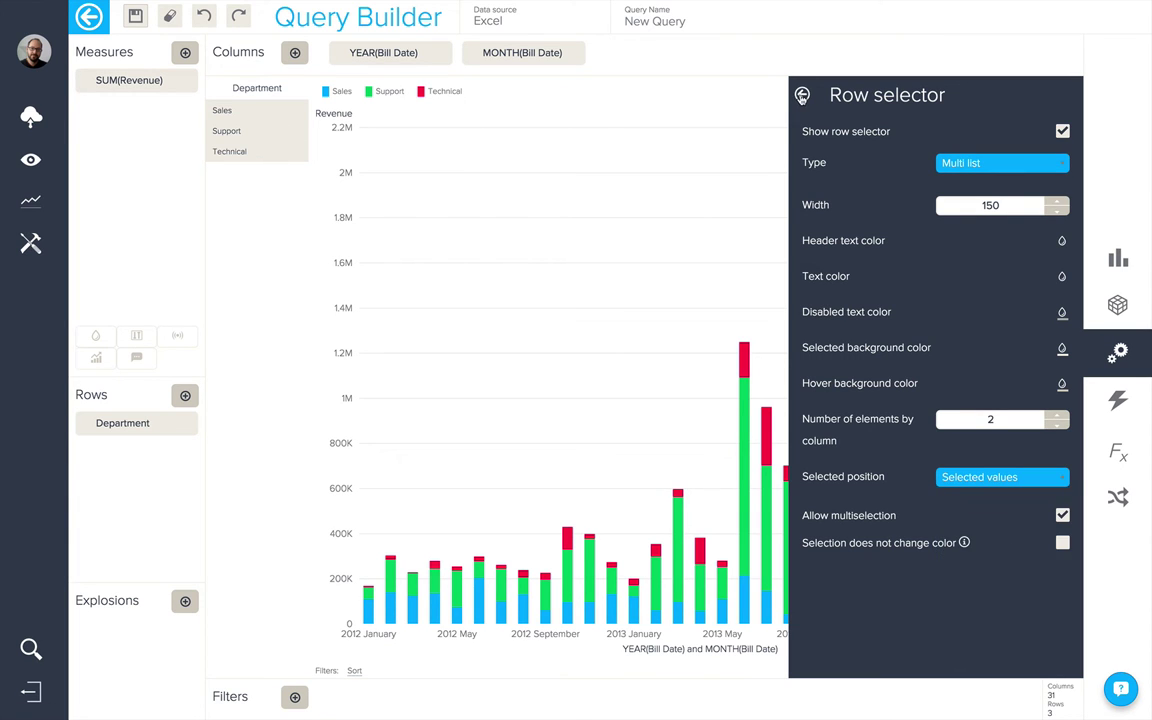
click(801, 96)
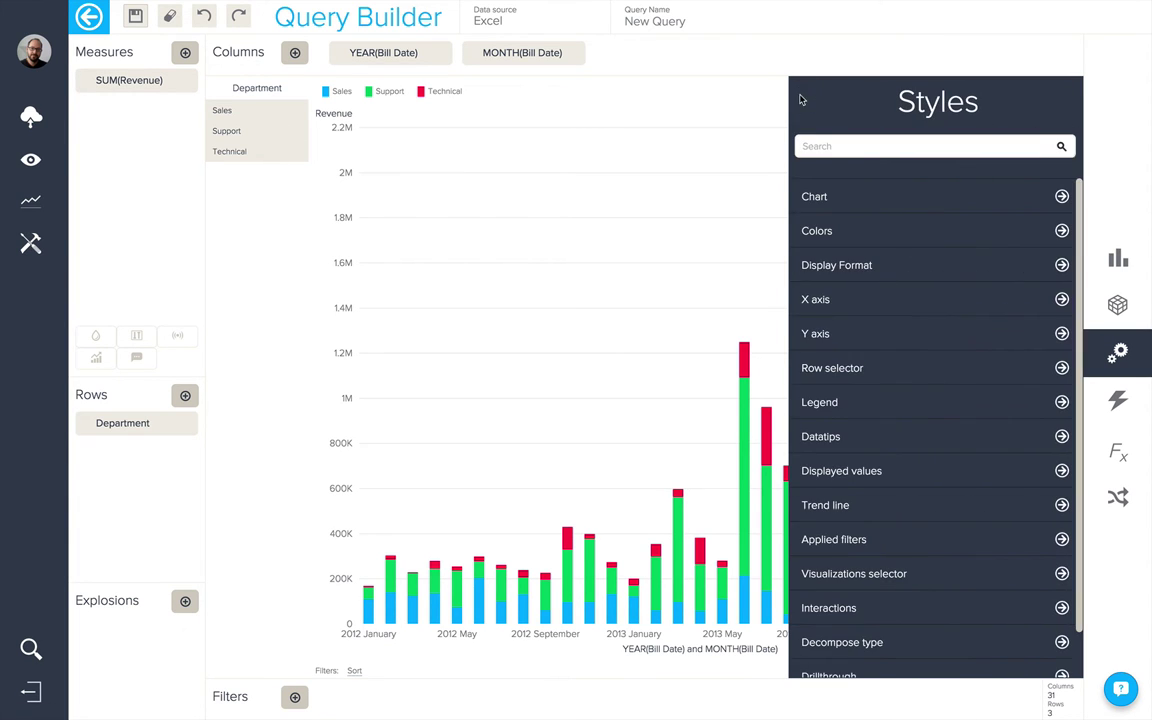
click(869, 400)
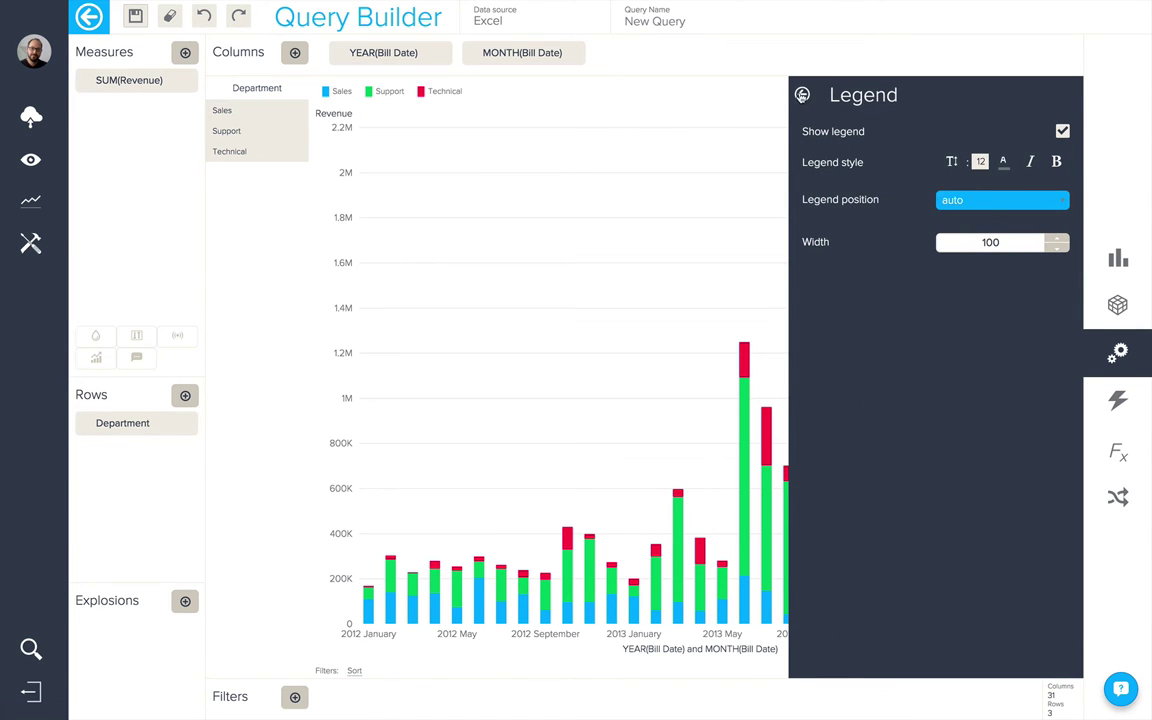
Step: Set Displayed values to Show, Shorthand format Divide by 1000, and Position Inside
click(802, 94)
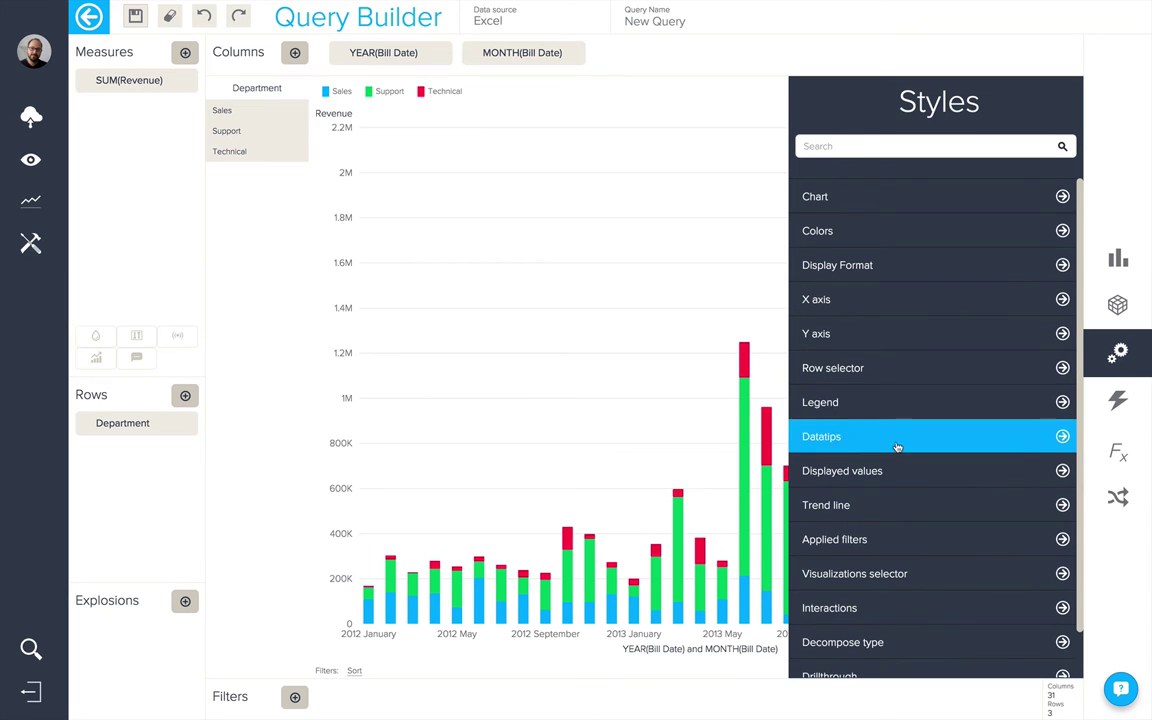
click(897, 482)
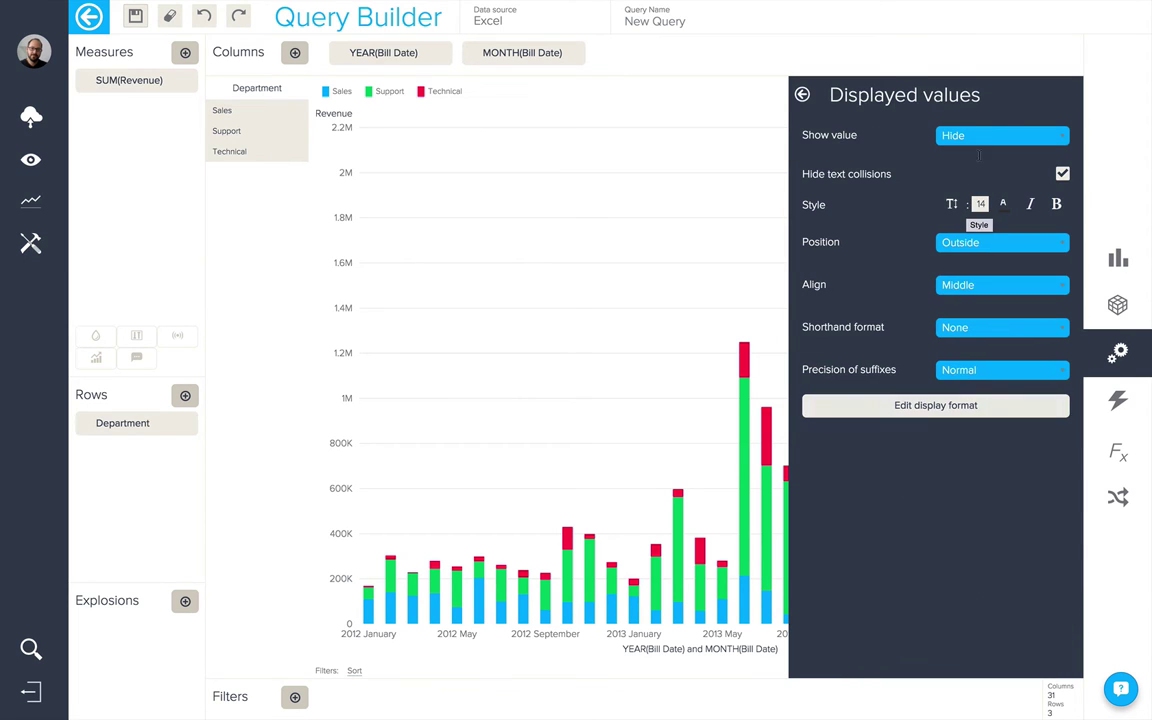
click(990, 135)
click(995, 174)
click(984, 332)
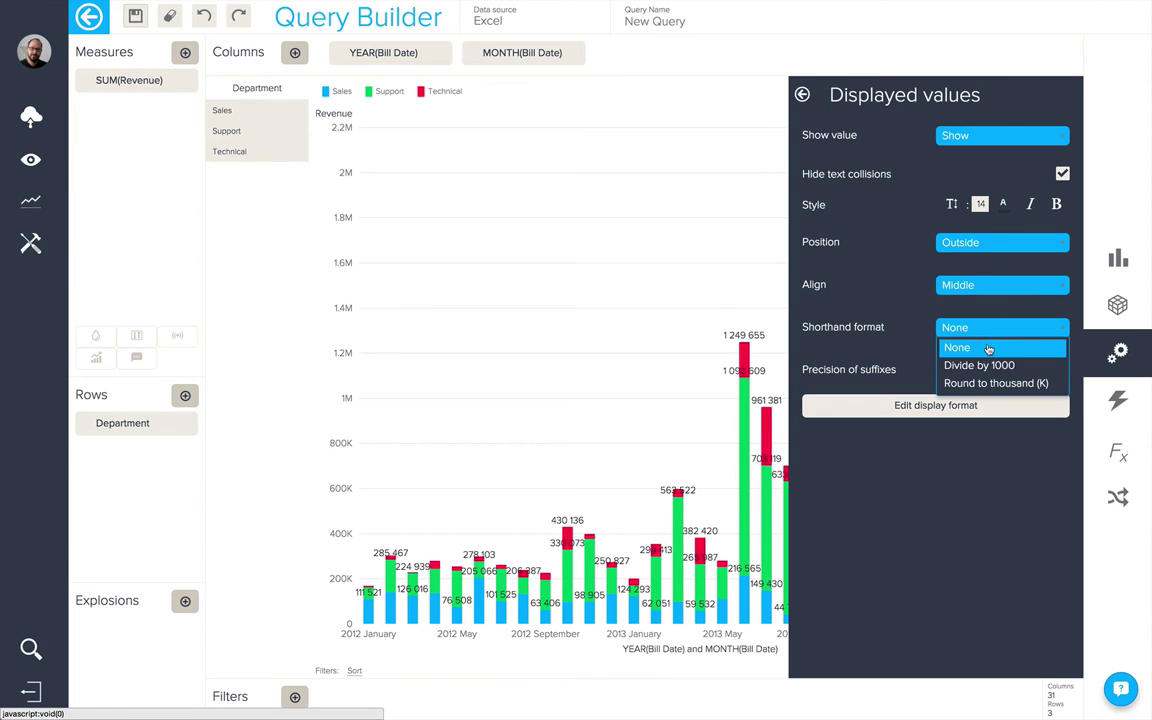
click(990, 366)
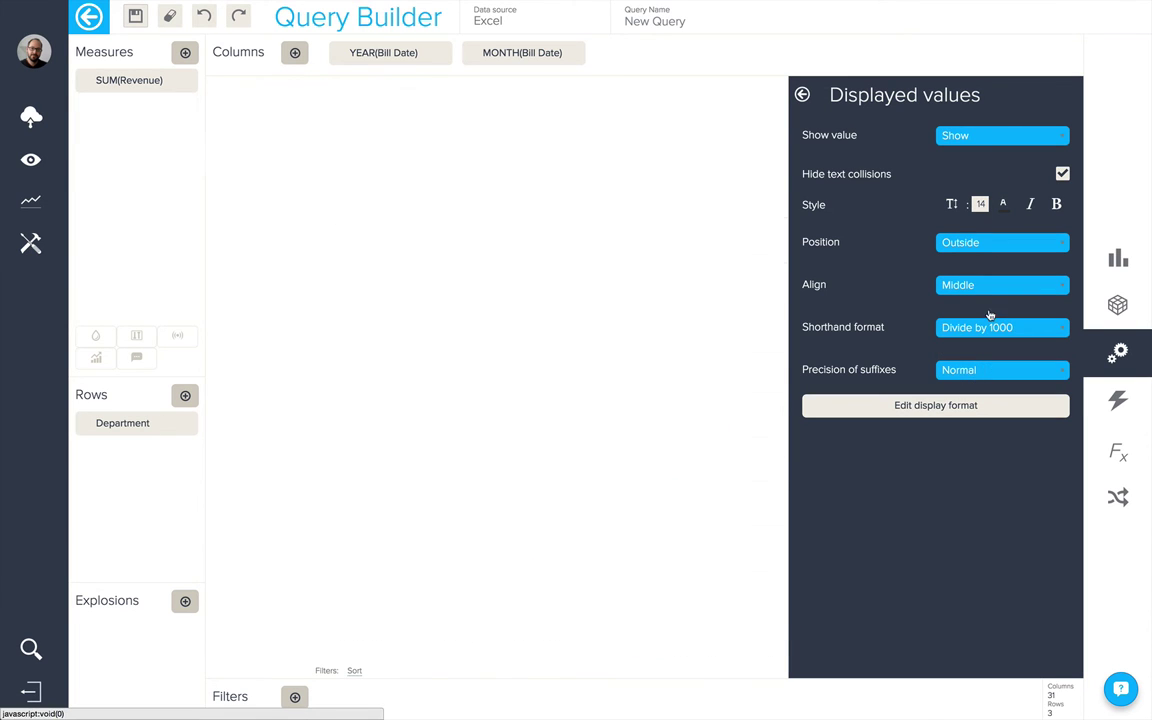
click(992, 244)
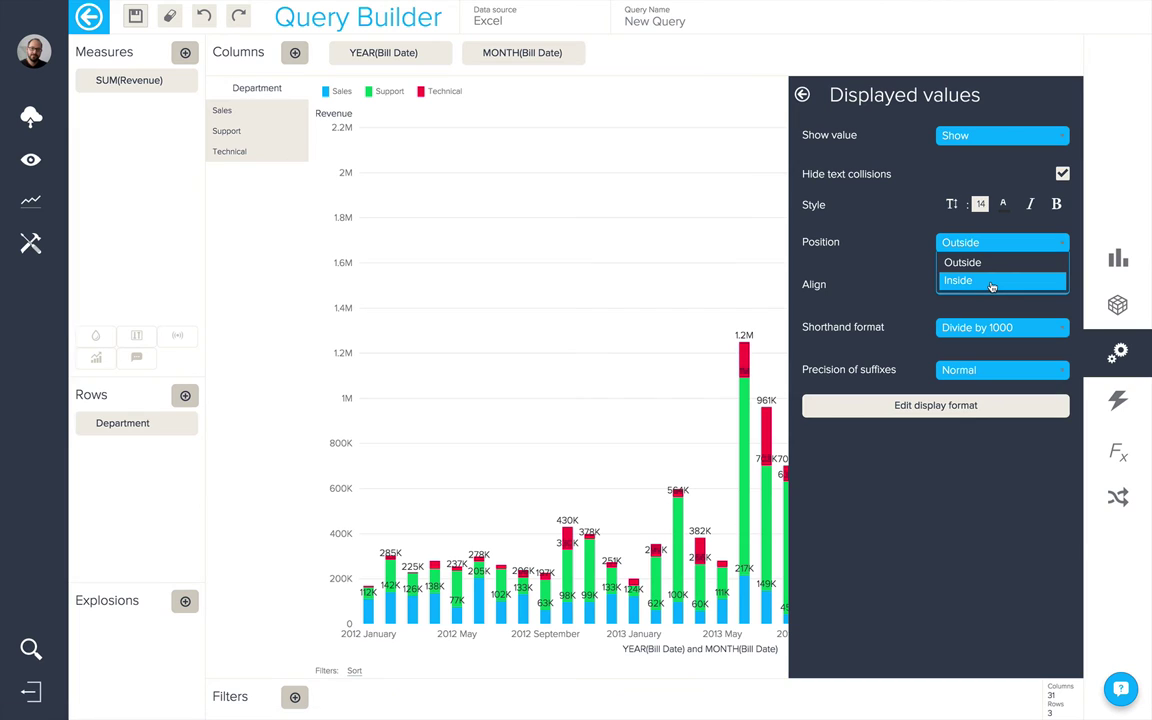
click(992, 282)
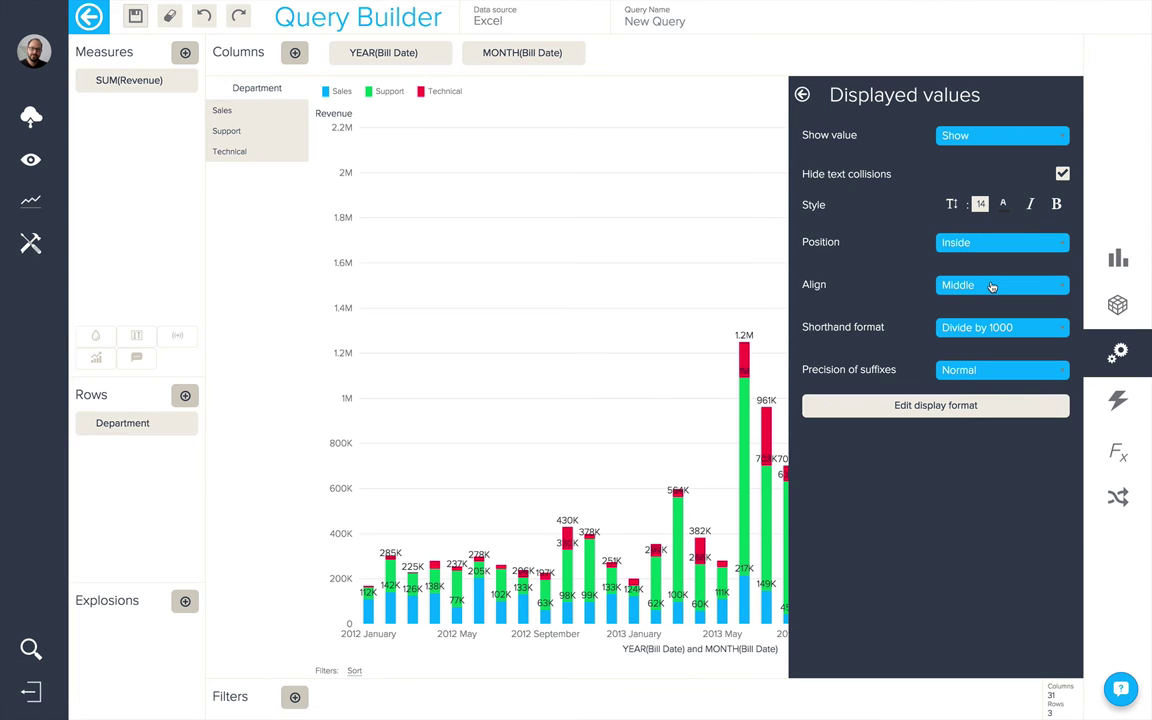
click(803, 95)
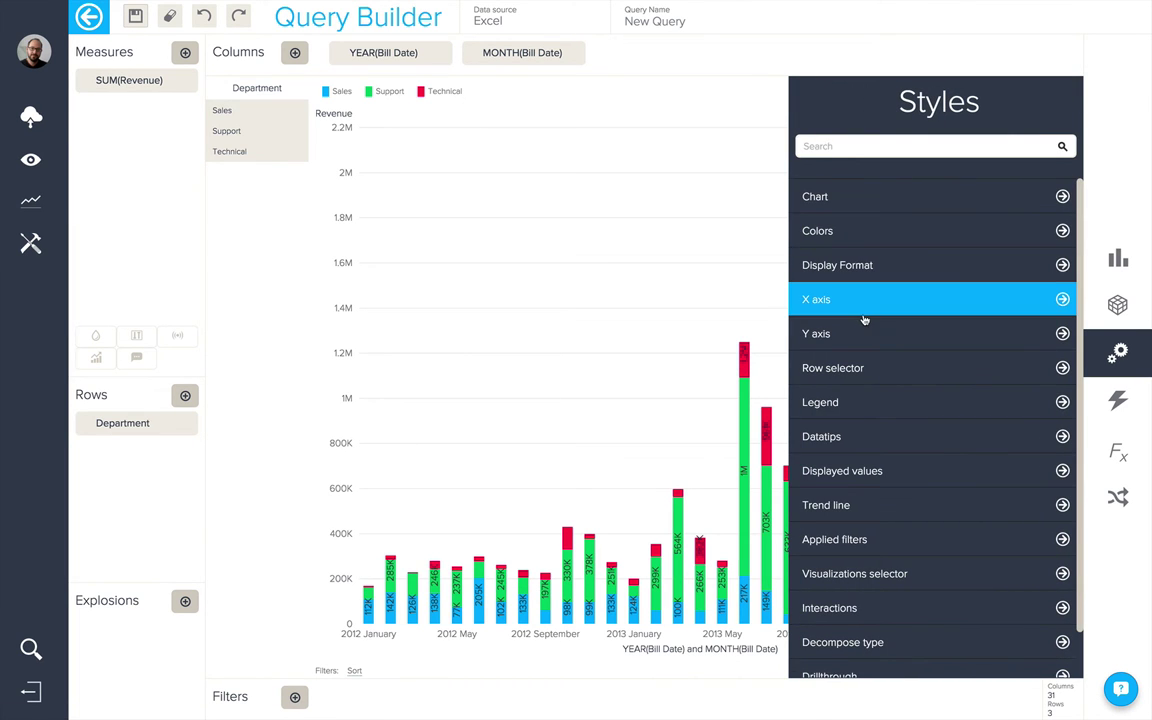
Step: Review the trend line's polynomial degree options, leaving the trend line switched off
click(875, 500)
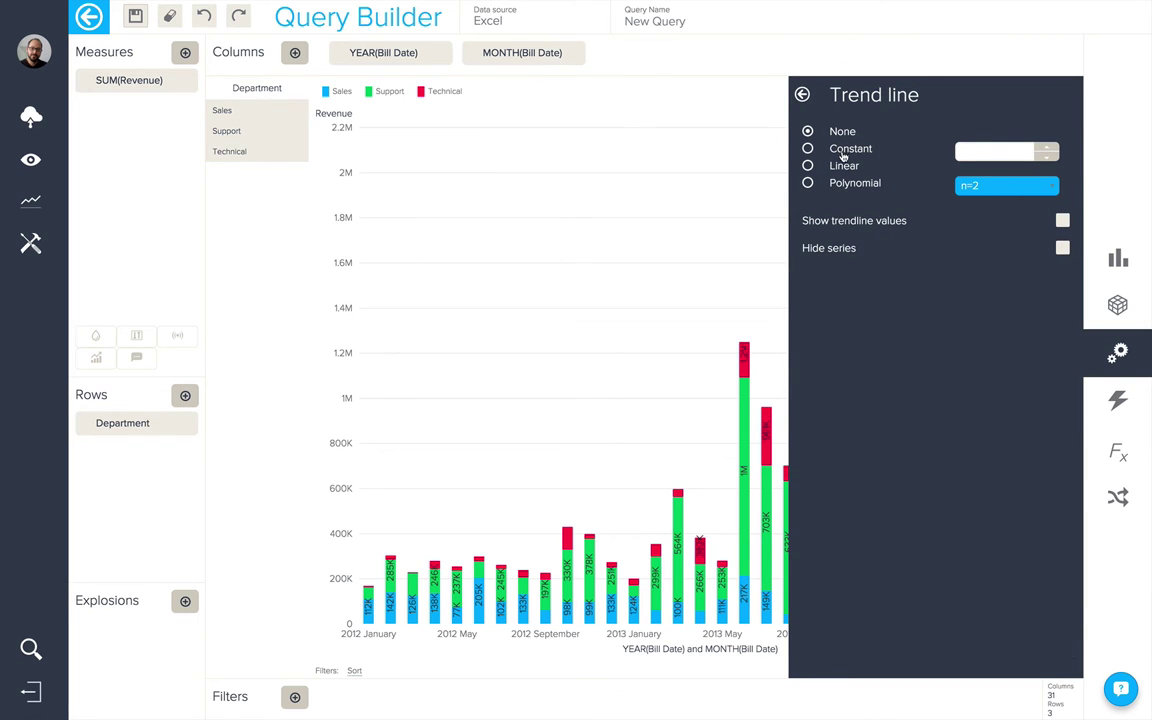
click(967, 187)
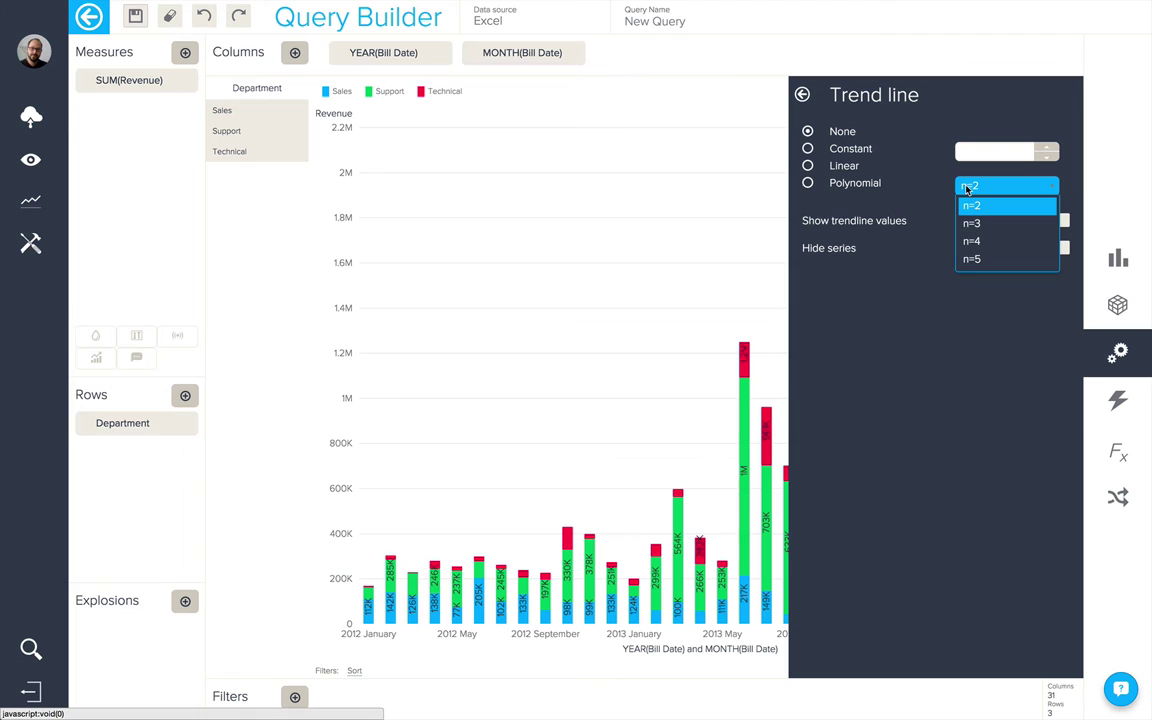
click(971, 205)
click(802, 94)
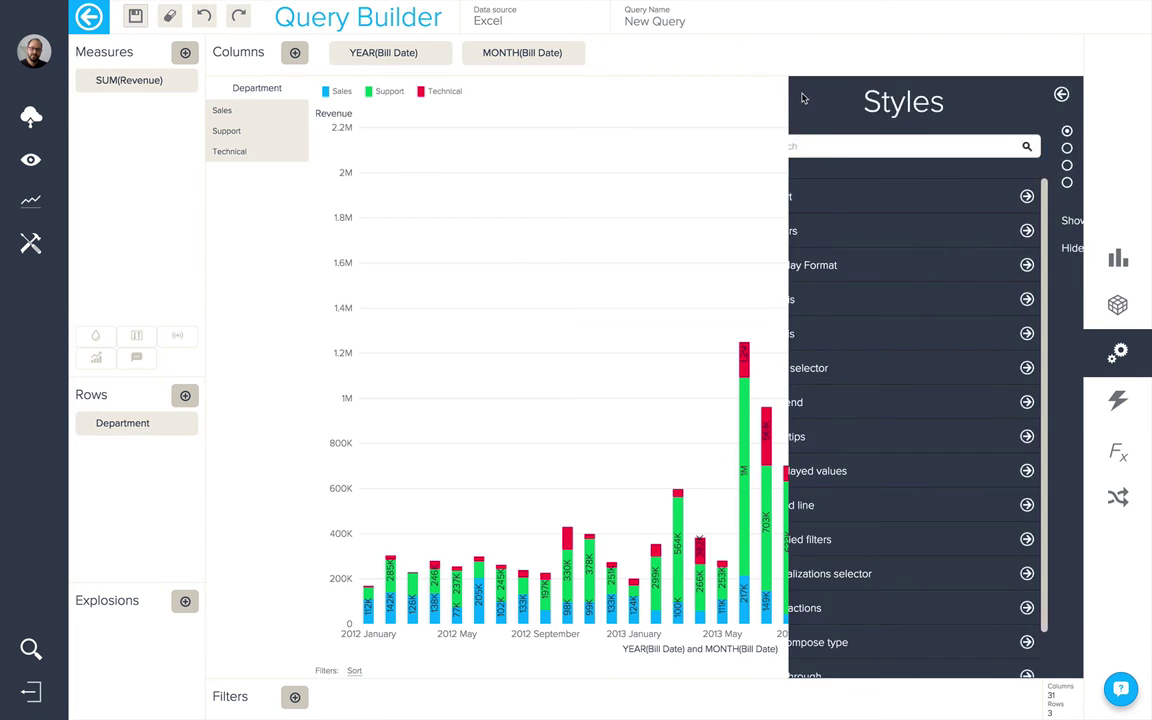
Step: Untick Show applied filters so the filters line disappears from beneath the chart
click(815, 539)
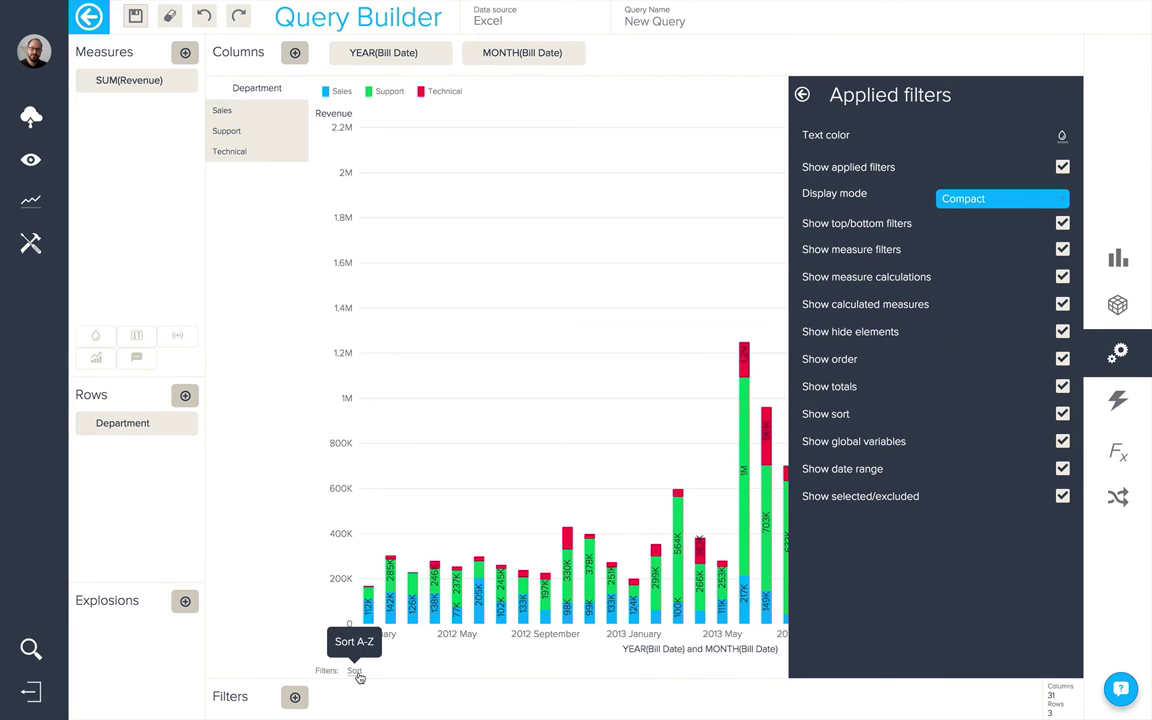
click(1062, 167)
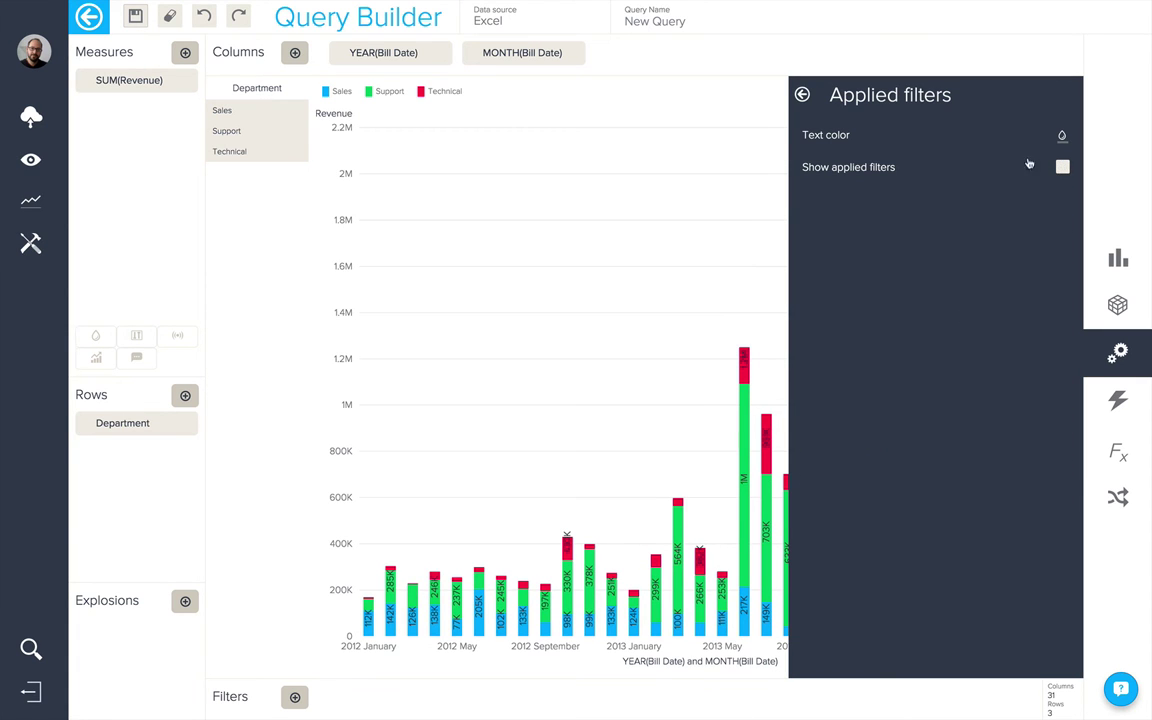
click(802, 95)
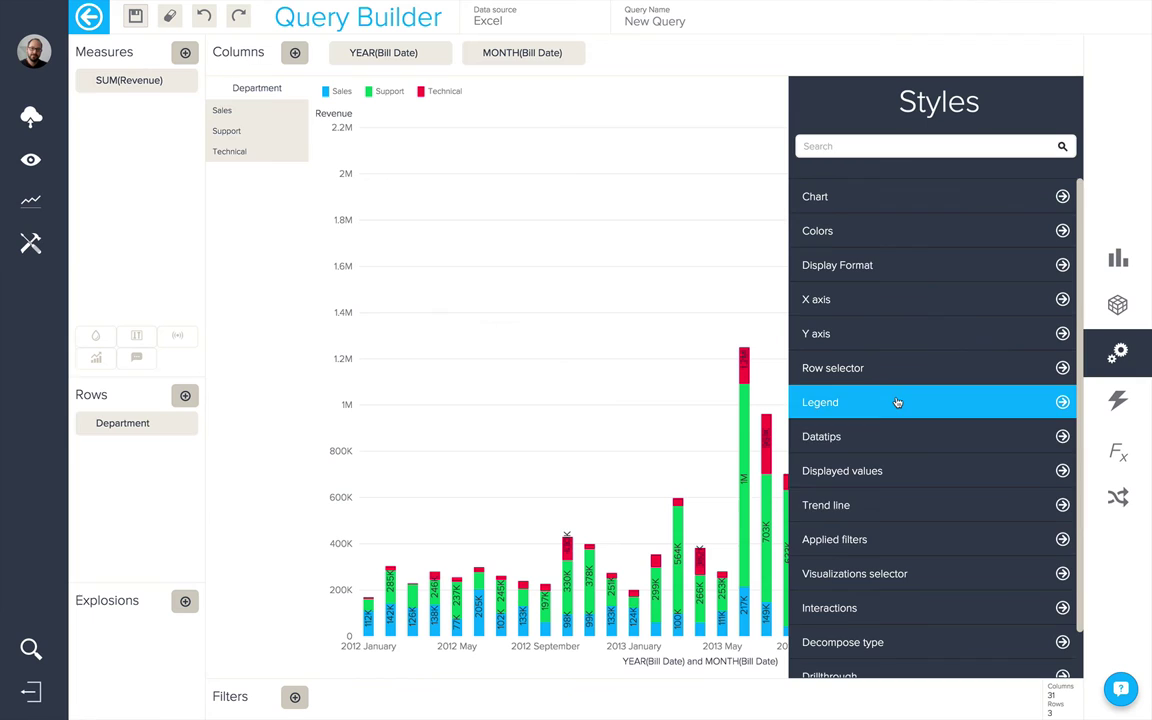
Step: Enable Area, Bar and Grid as switchable views in the Visualizations selector
click(905, 571)
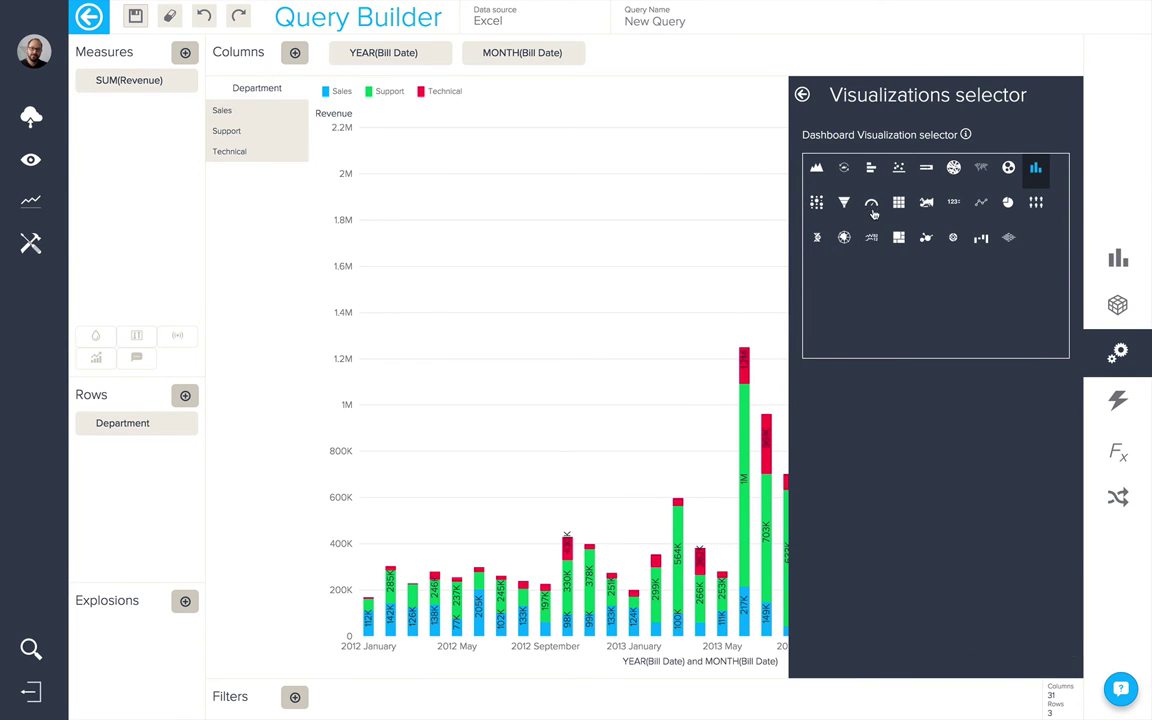
click(816, 168)
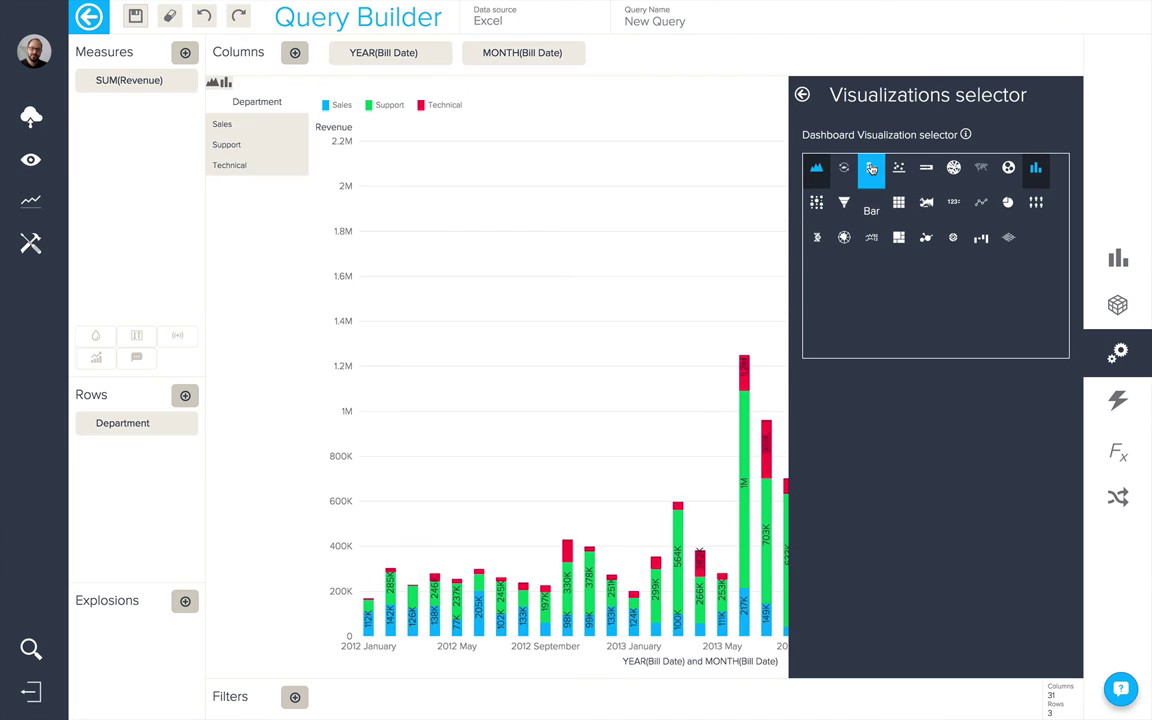
click(871, 168)
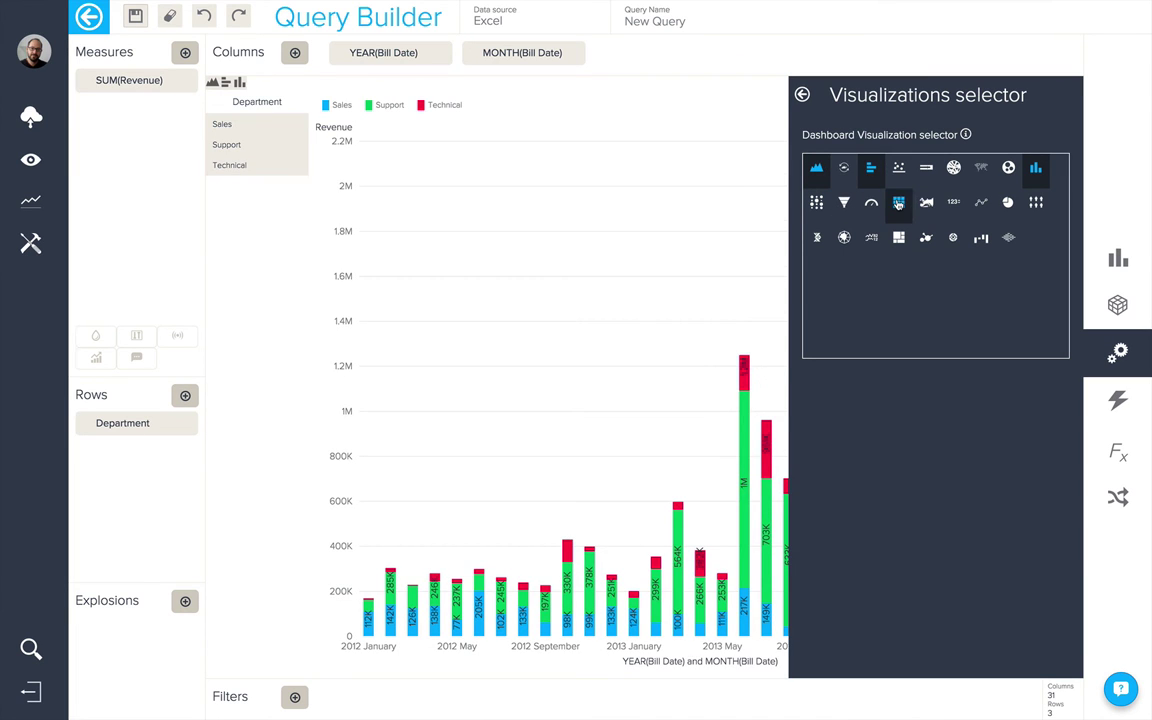
click(898, 203)
Step: Test the chart's switcher: stacked area, horizontal stacked bars, then back to stacked columns
click(212, 84)
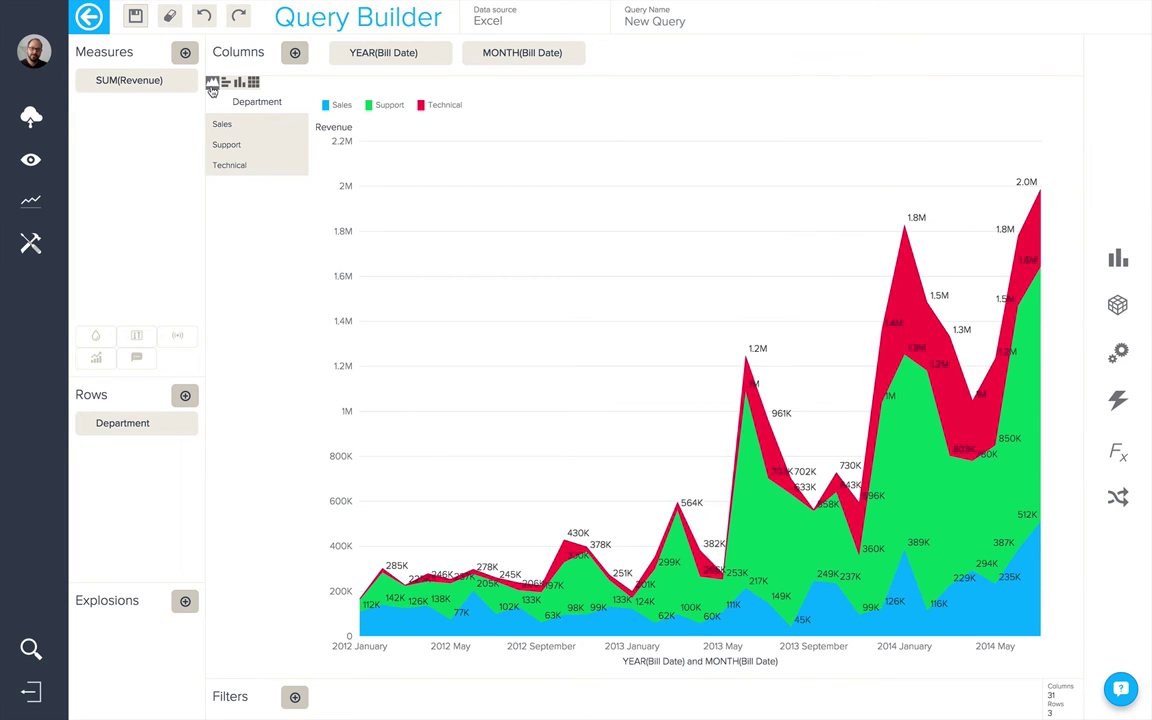
click(227, 84)
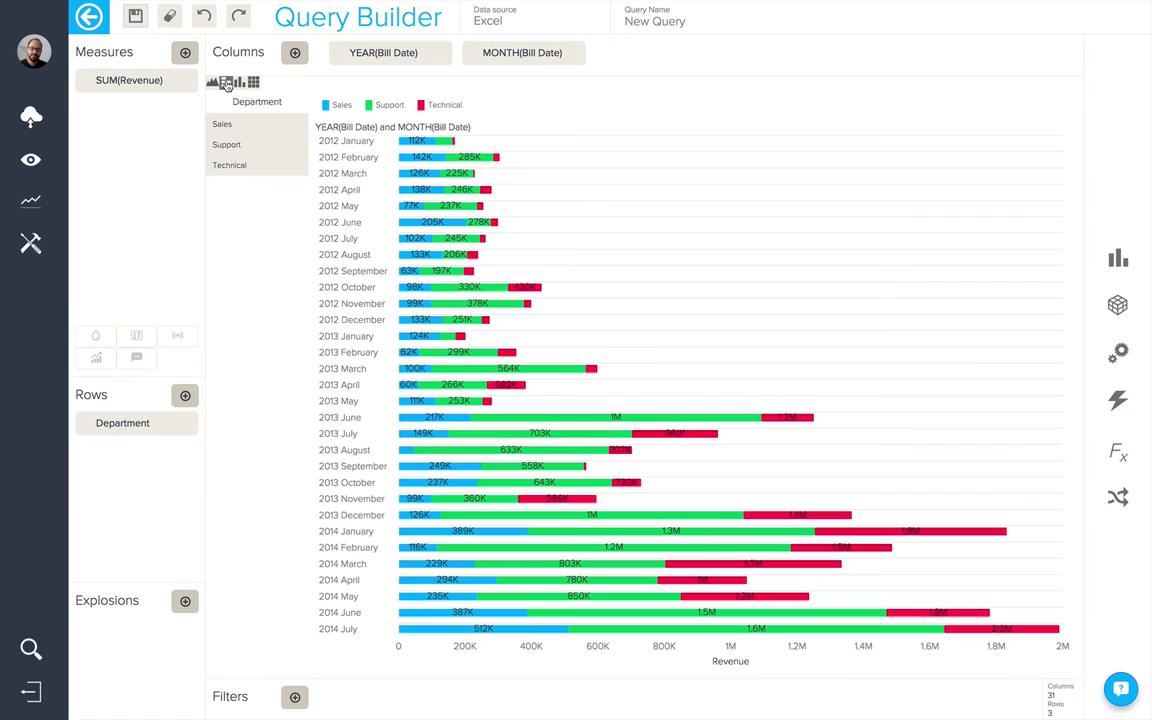
click(240, 83)
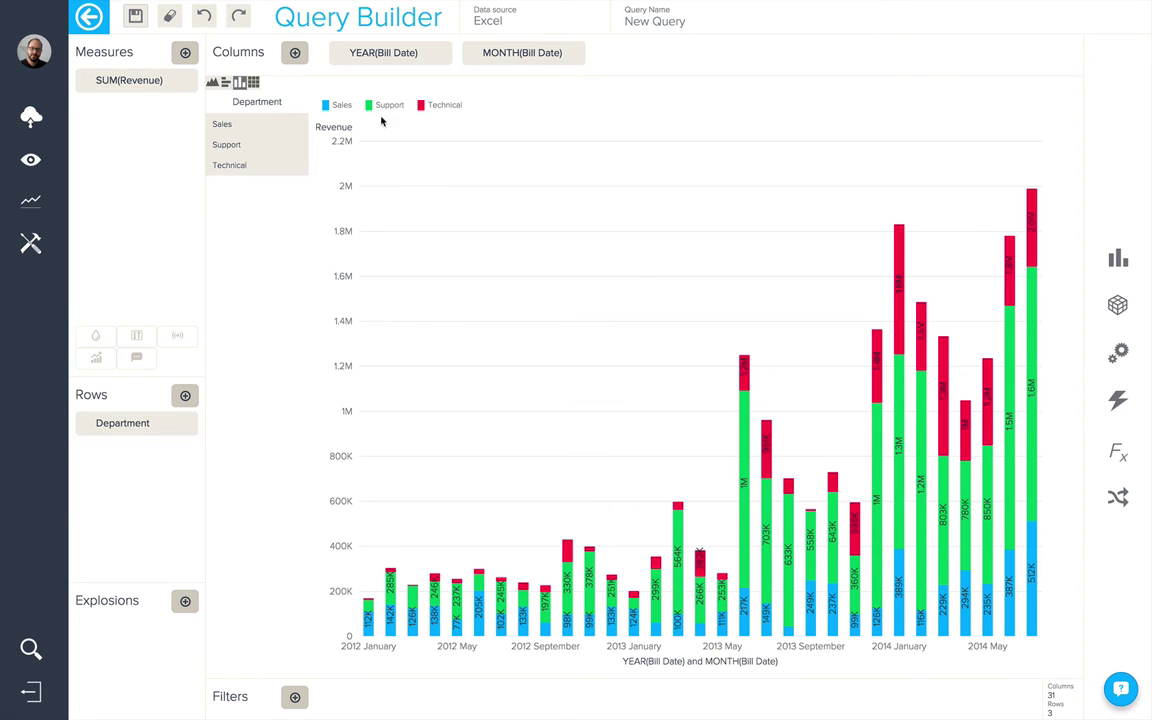
click(1118, 352)
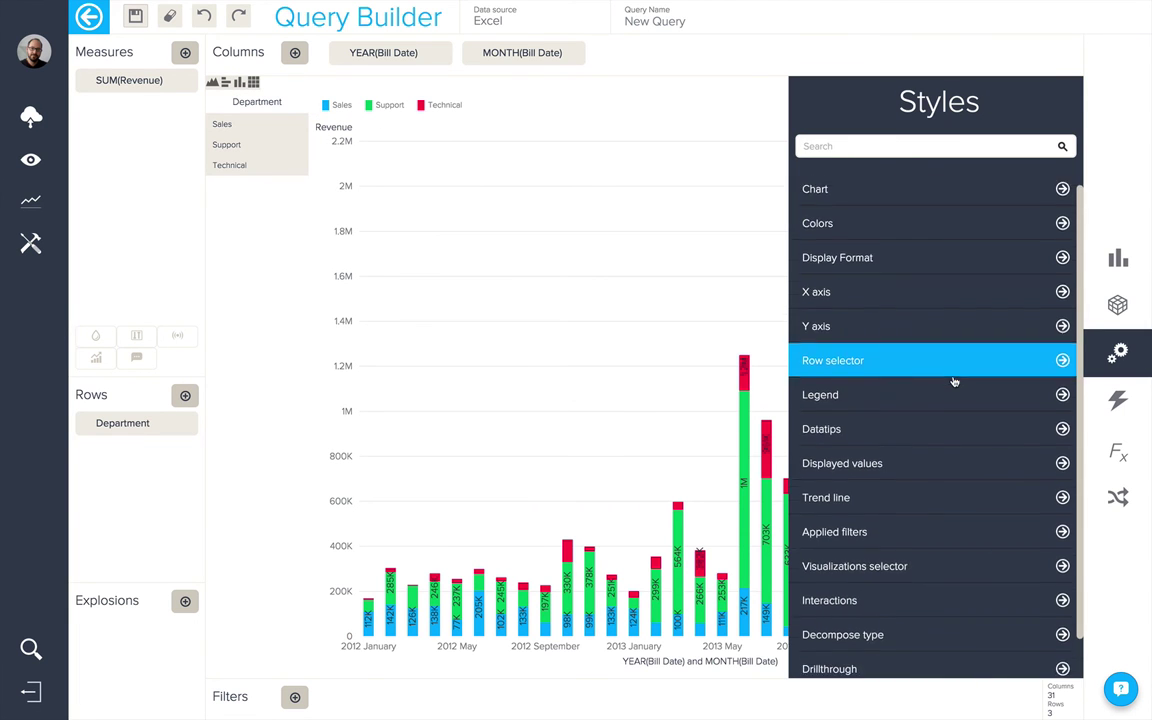
scroll(952, 380, down, 1)
click(940, 553)
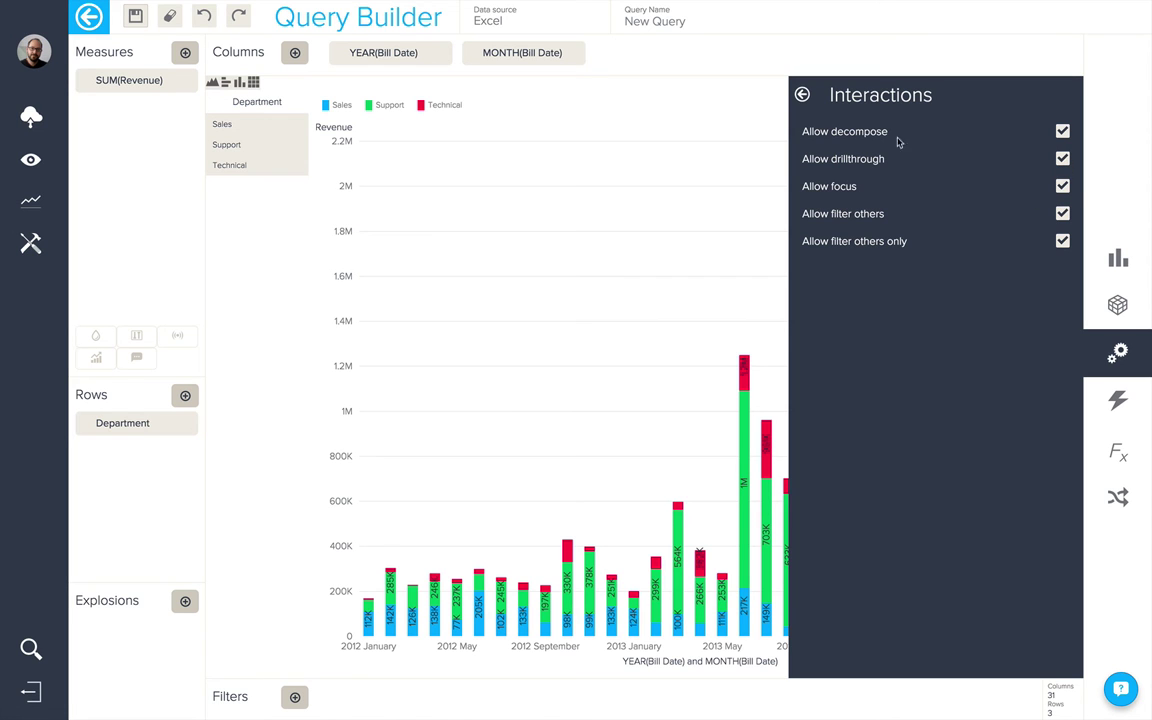
click(802, 94)
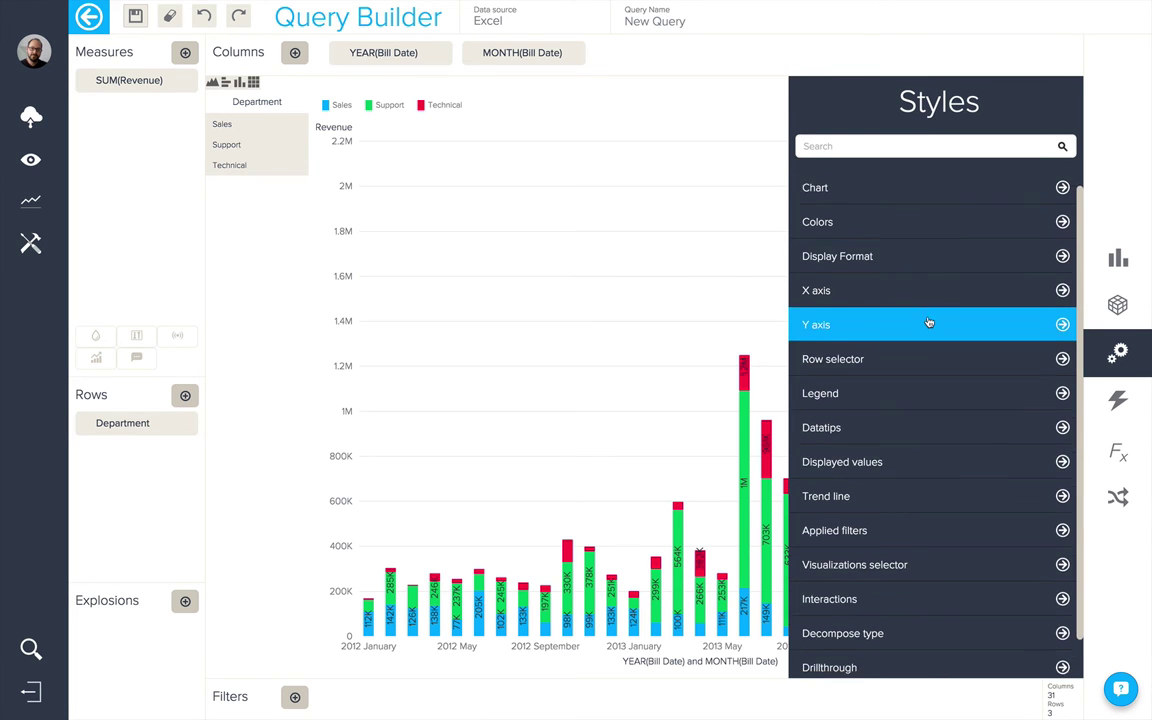
scroll(929, 323, down, 1)
click(925, 590)
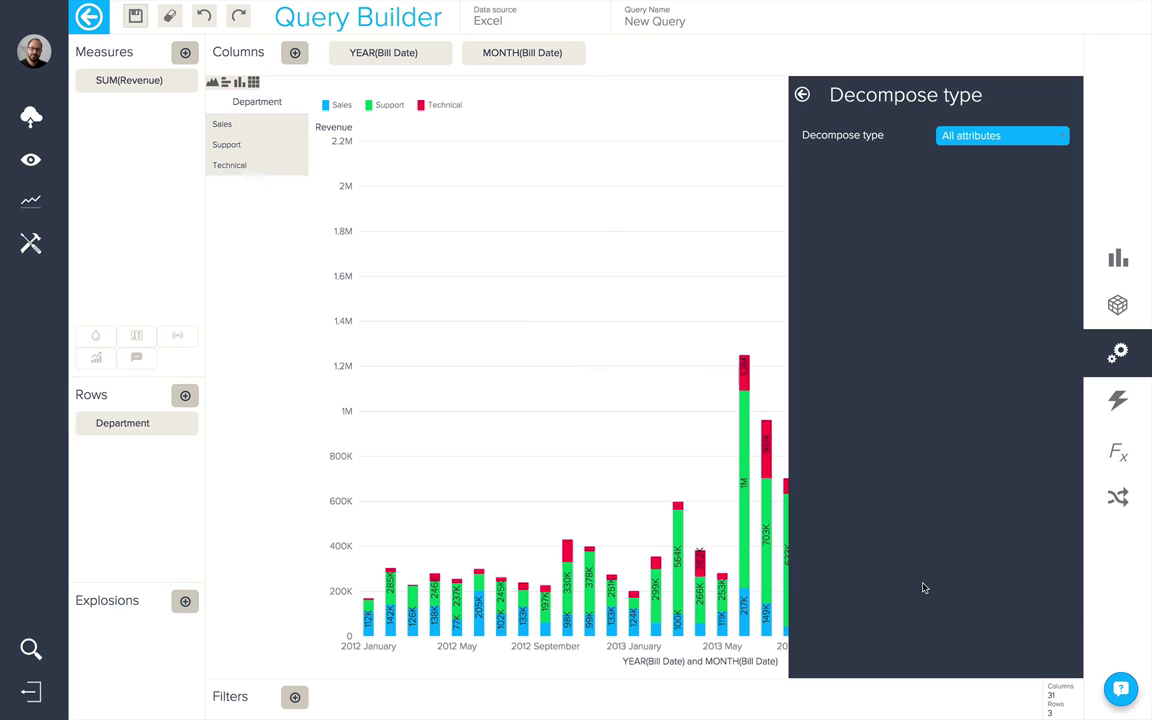
click(995, 140)
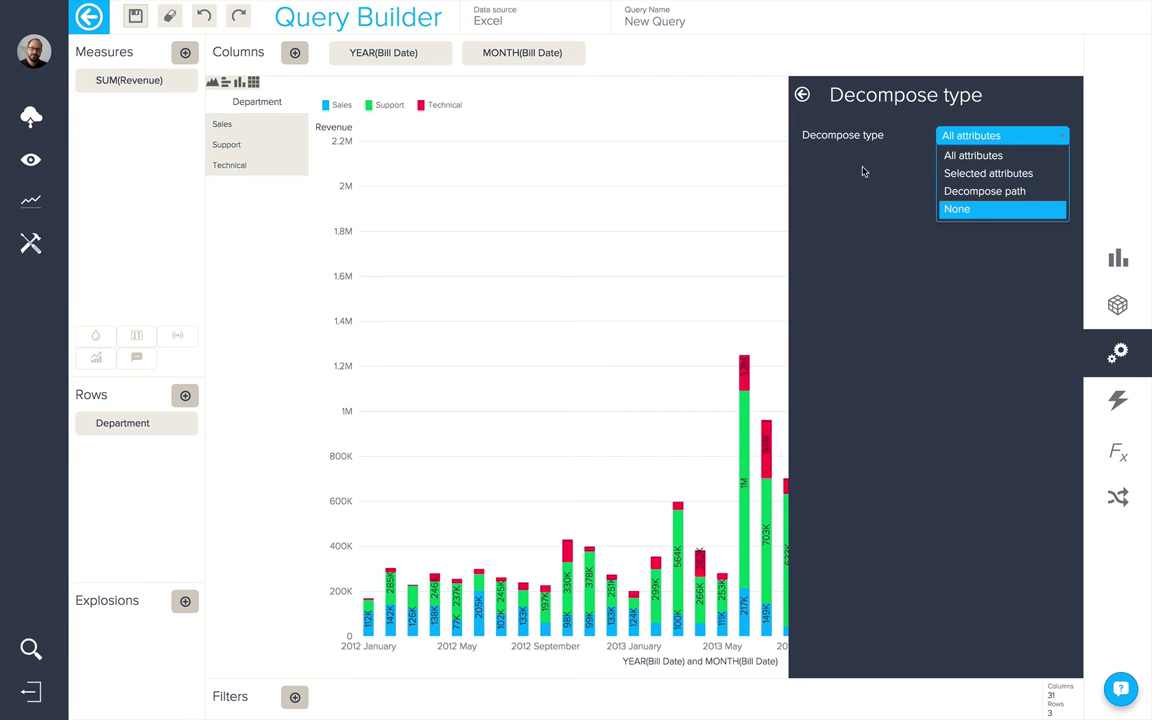
click(802, 94)
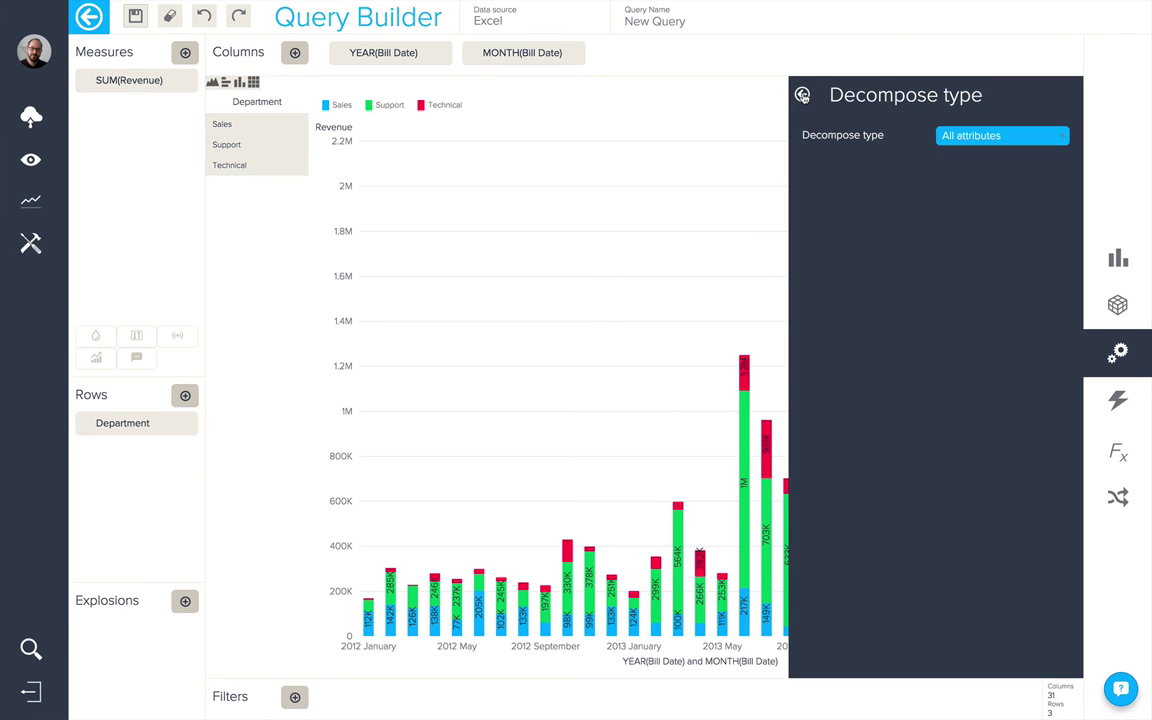
click(802, 94)
scroll(880, 333, down, 1)
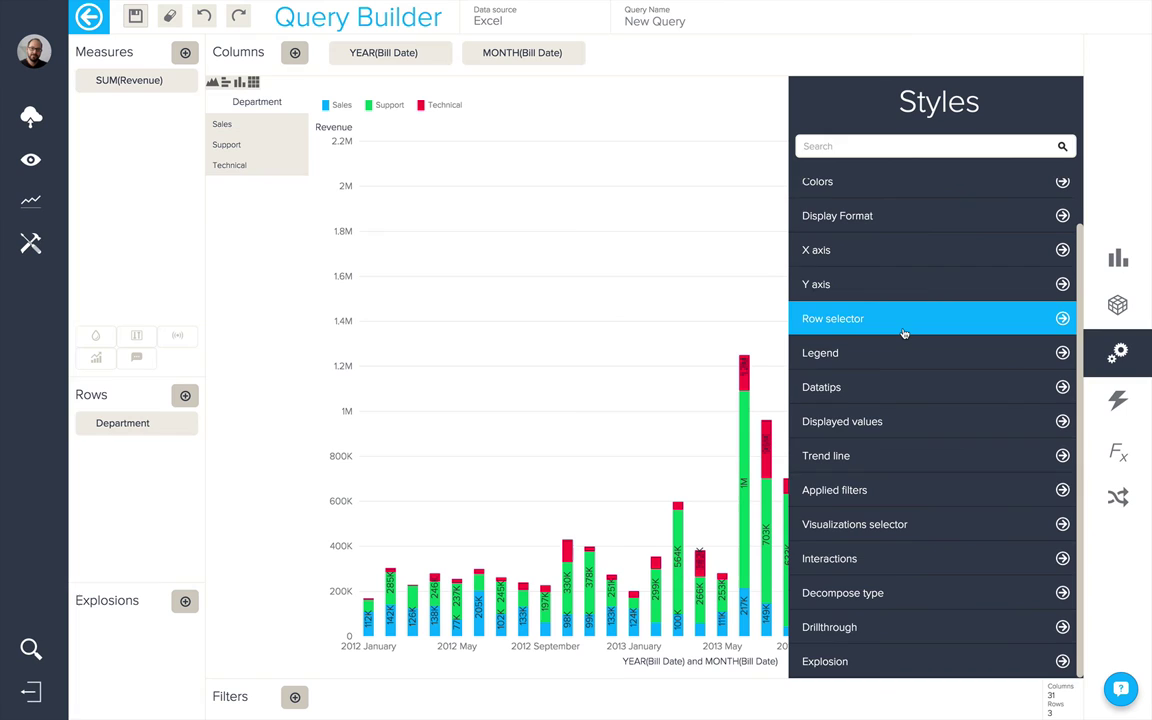
click(913, 625)
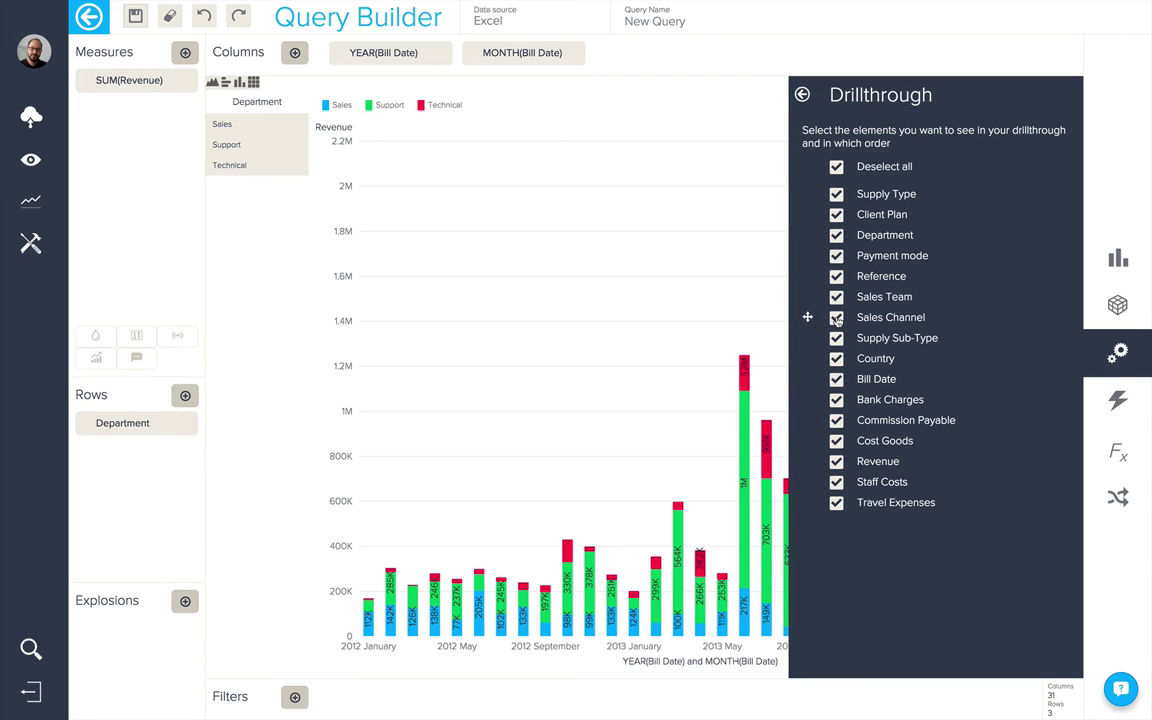
click(802, 94)
scroll(958, 282, down, 1)
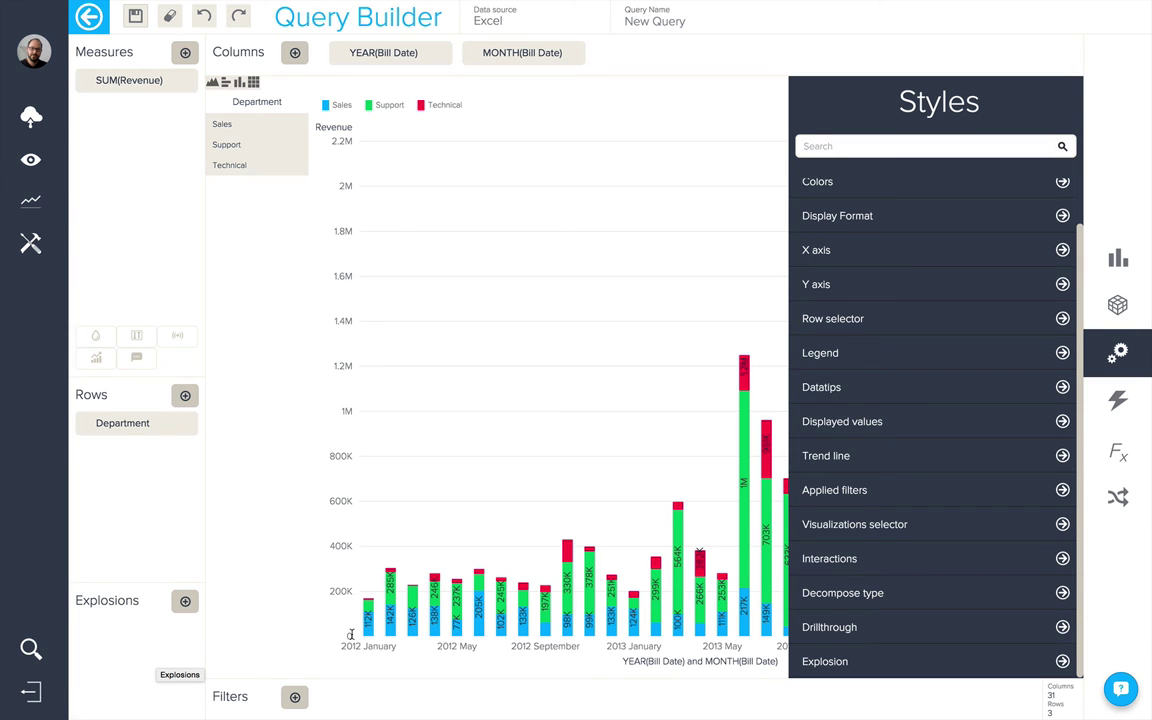
Step: Close the style settings, try the axis title editors unchanged, and show the visualization types list
click(397, 696)
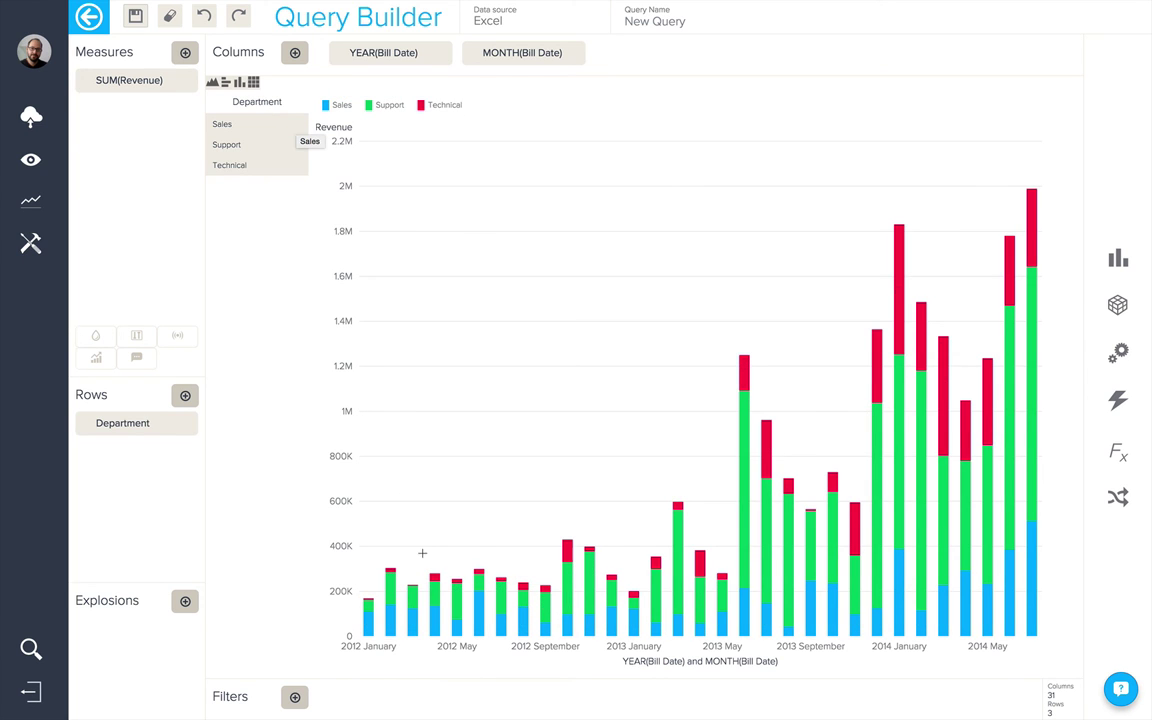
mouse_move(645, 663)
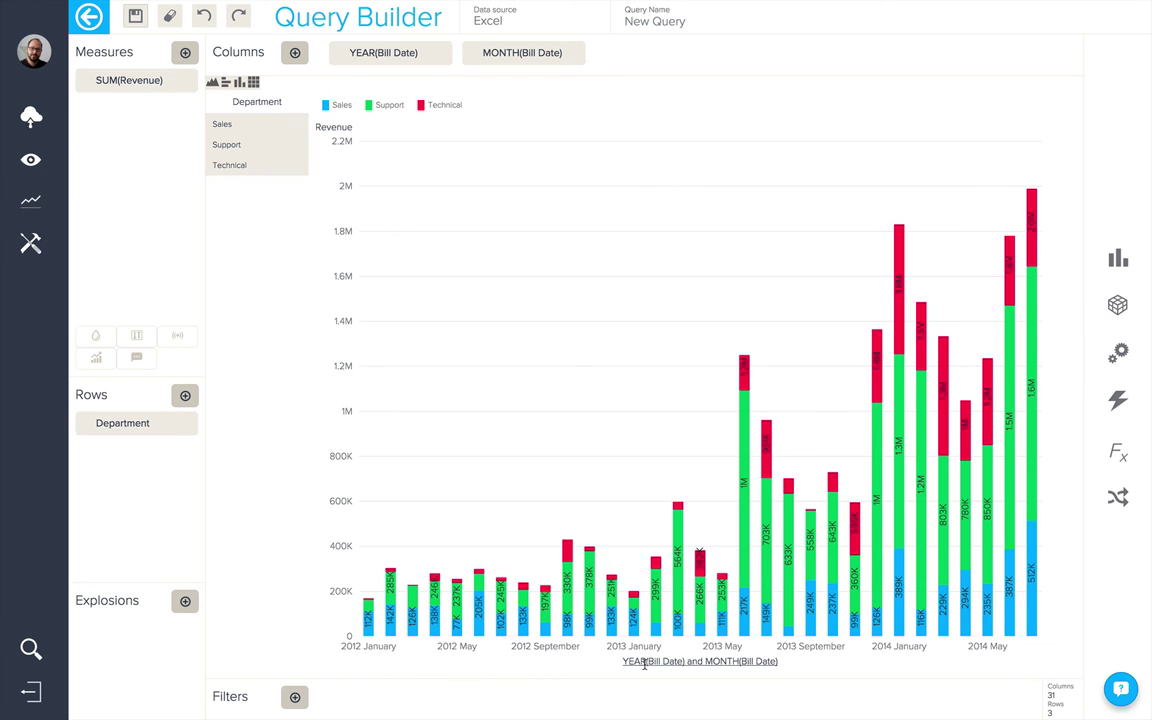
click(323, 125)
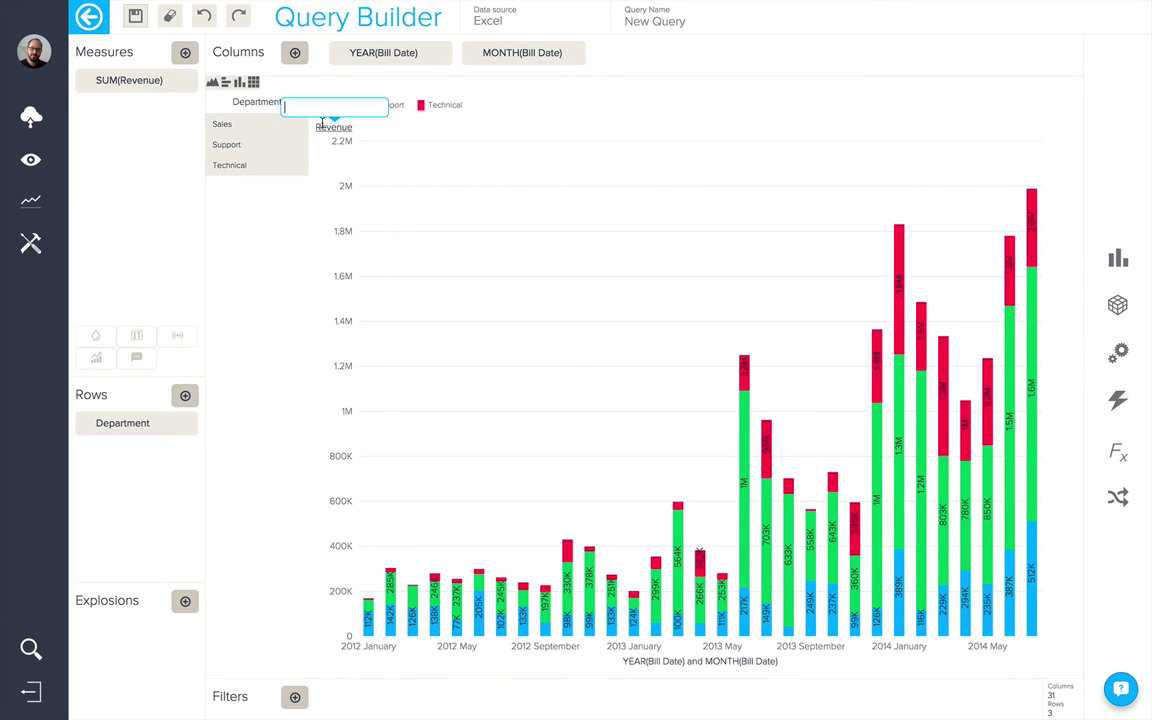
click(697, 660)
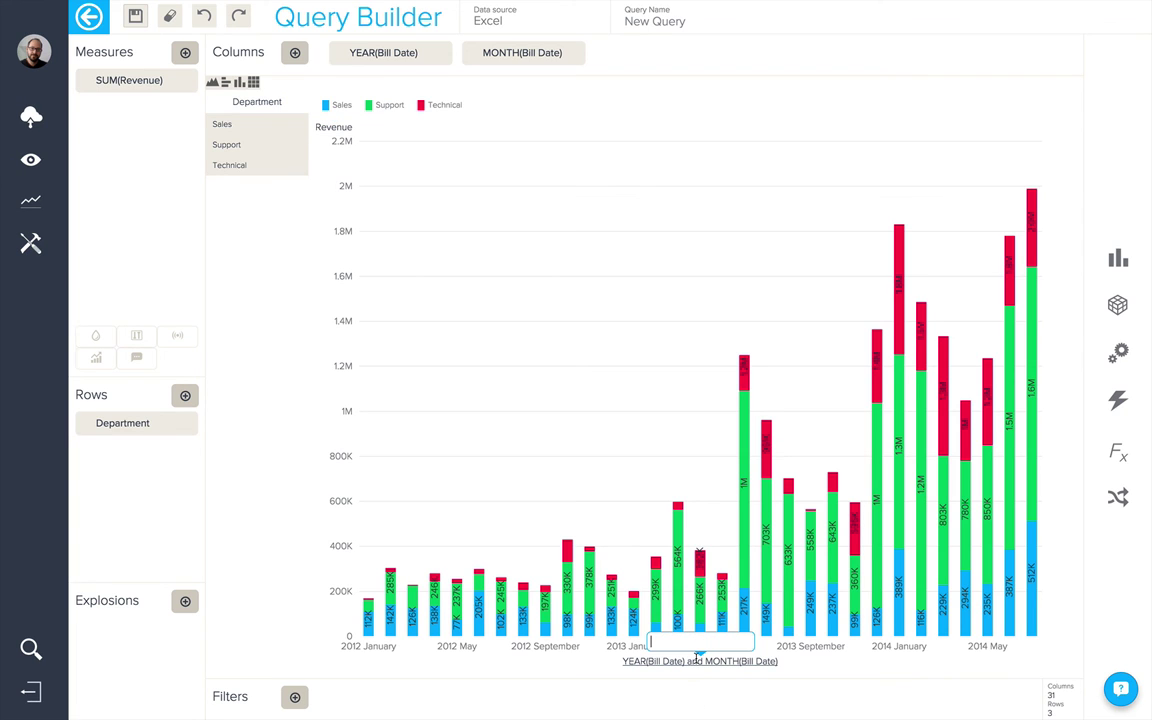
click(712, 692)
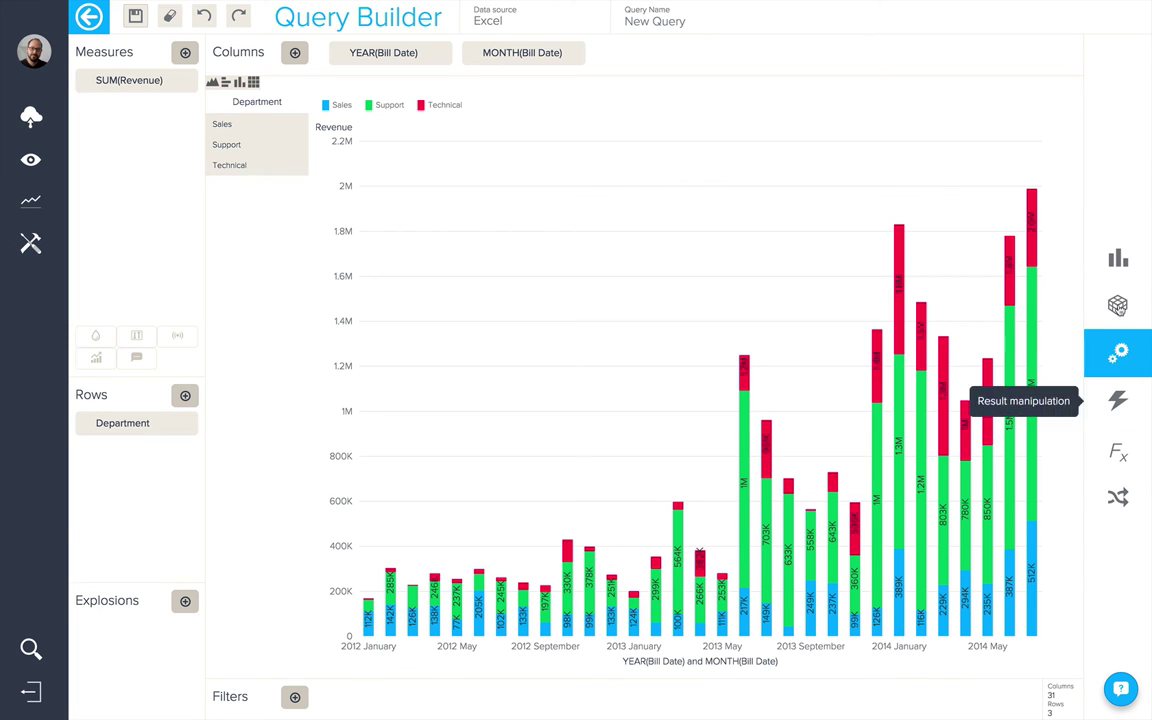
click(1110, 260)
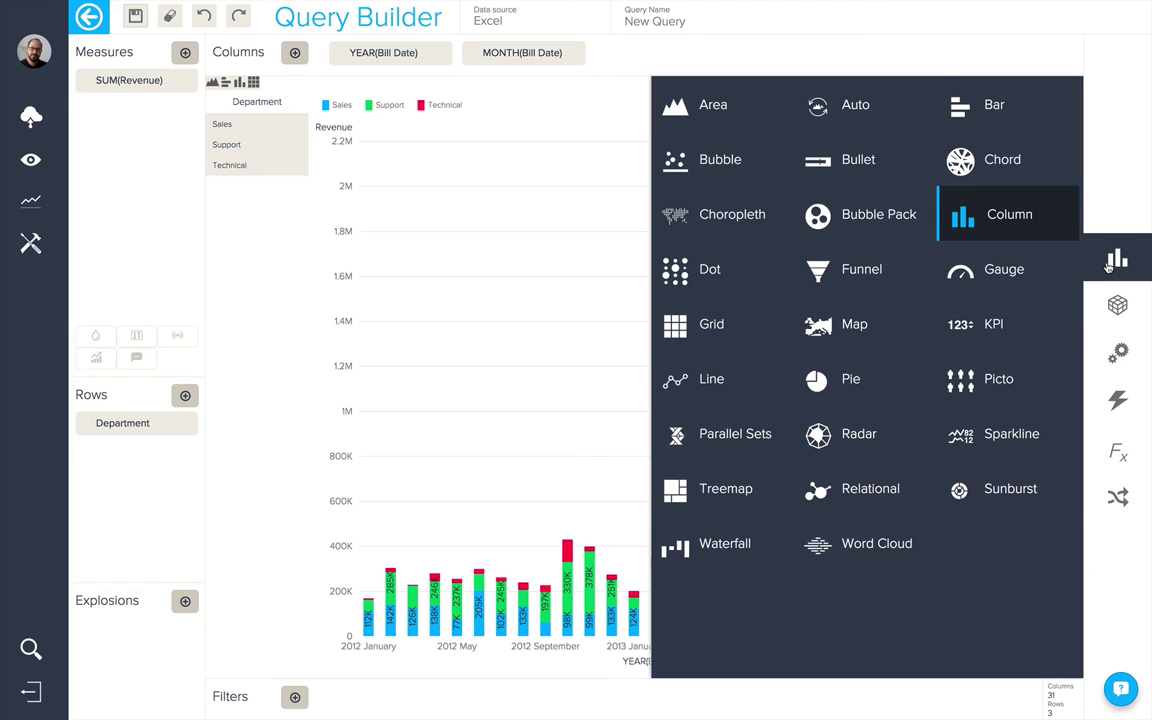